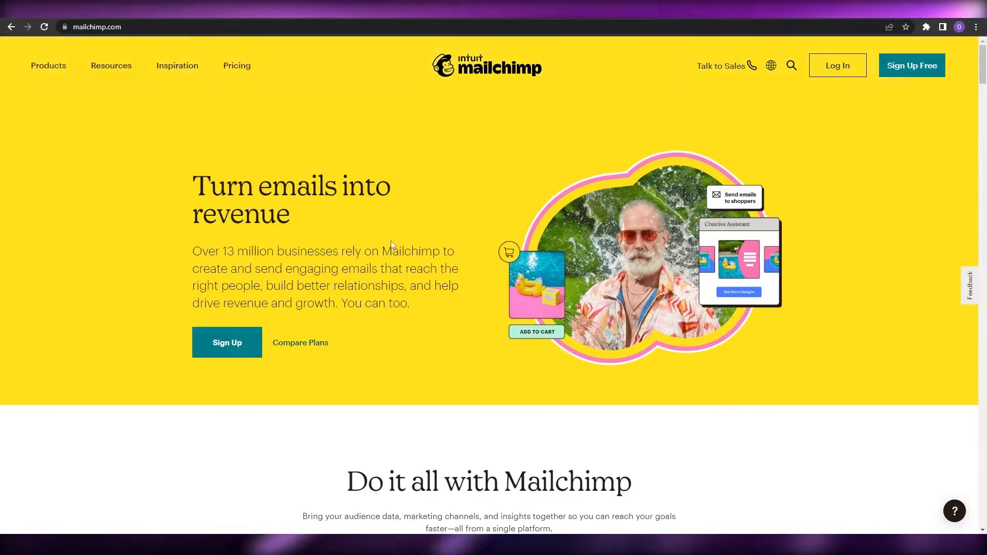
Start signing up for a new account from the Mailchimp homepage and complete the human verification
scroll(396, 241, "down", 5)
scroll(419, 251, "up", 5)
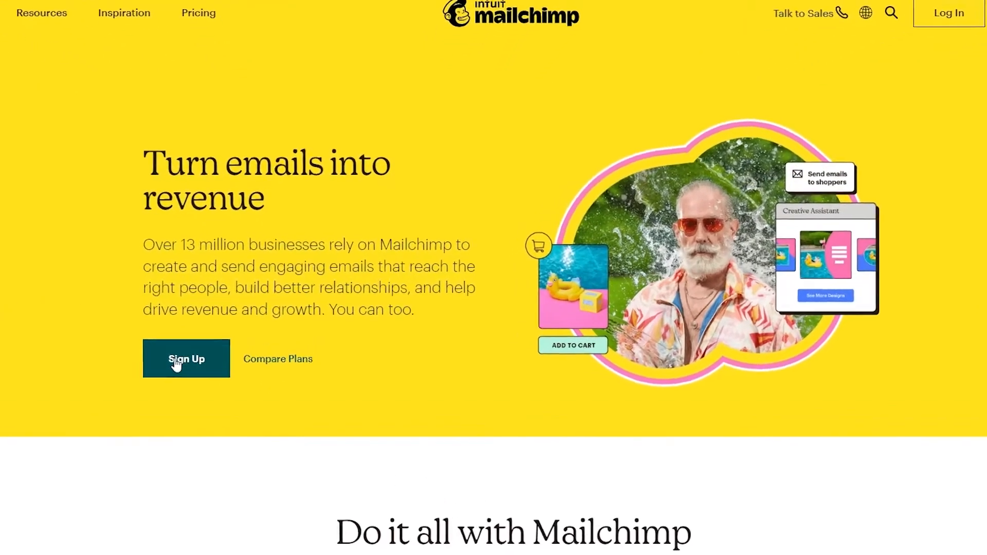
left_click(164, 366)
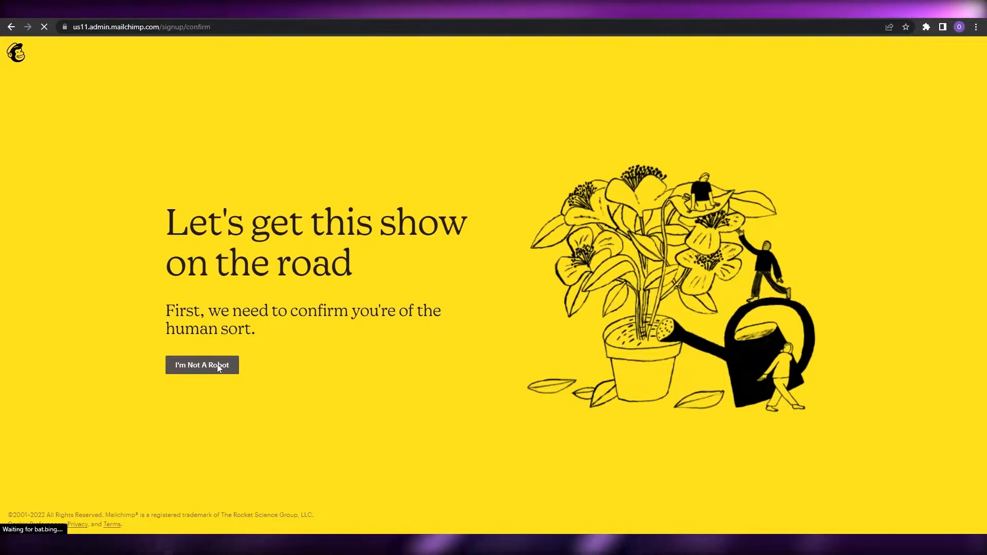
left_click(217, 365)
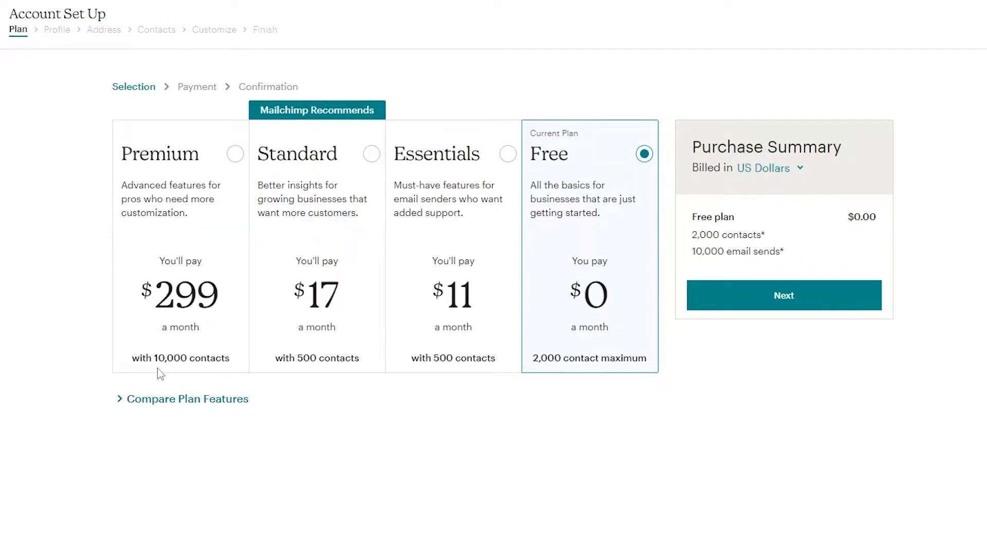
Expand the plan feature comparison and continue the account setup with the Free plan
left_click(154, 401)
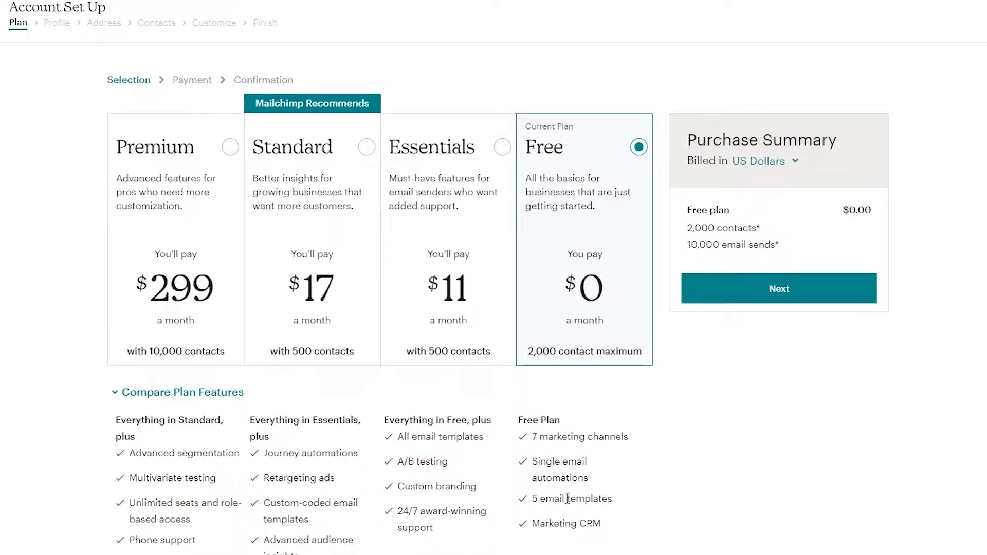
scroll(547, 494, "down", 1)
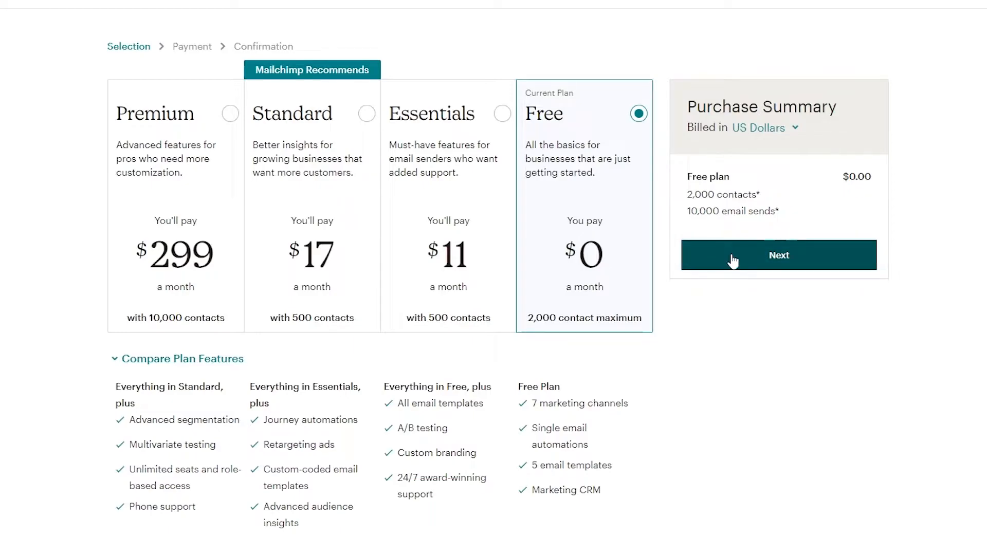
left_click(763, 260)
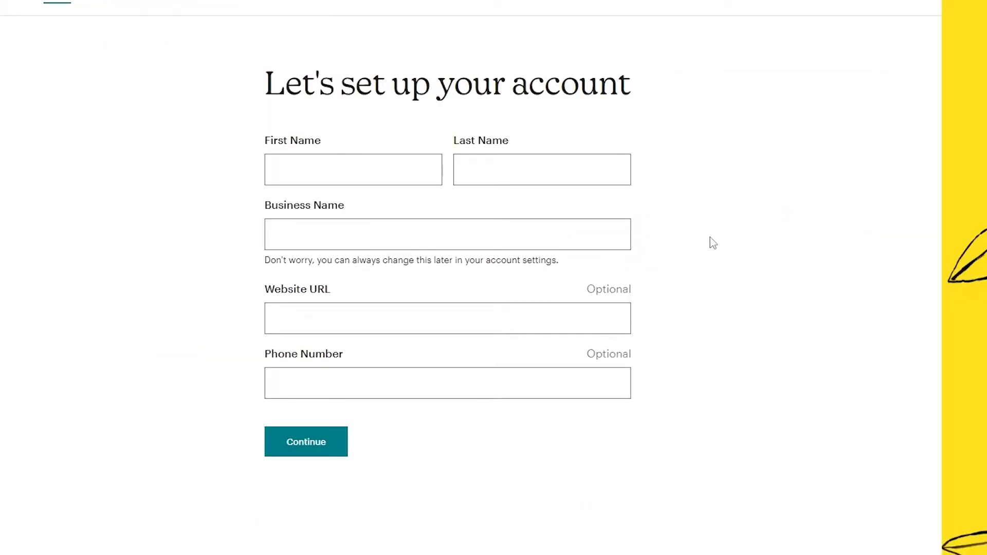
Go through the name, business name, website URL and phone number fields of the account profile and continue
left_click(379, 166)
left_click(280, 248)
left_click(297, 316)
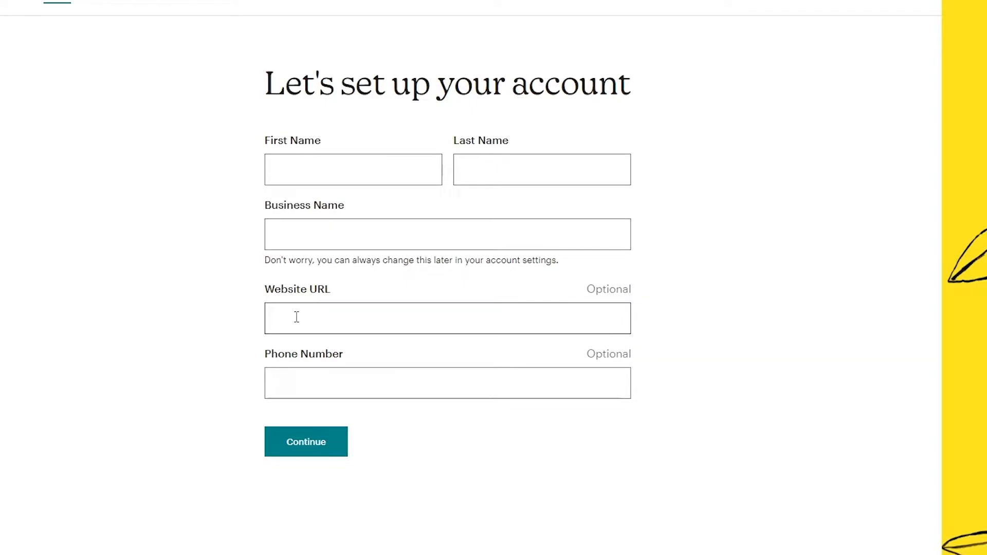
left_click(293, 394)
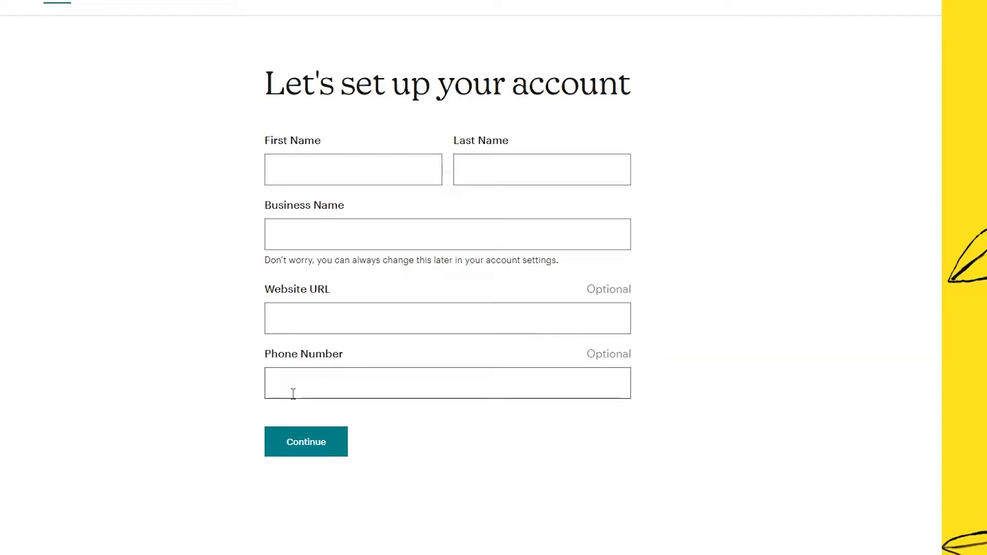
left_click(301, 456)
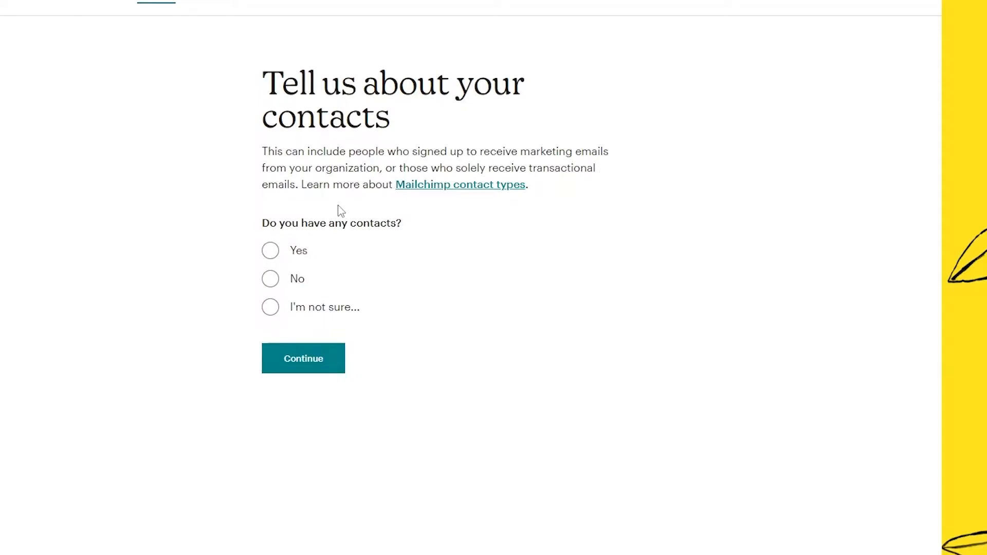
Finish the setup questions with No for existing contacts, Products for online sales and no additional newsletters
left_click(271, 283)
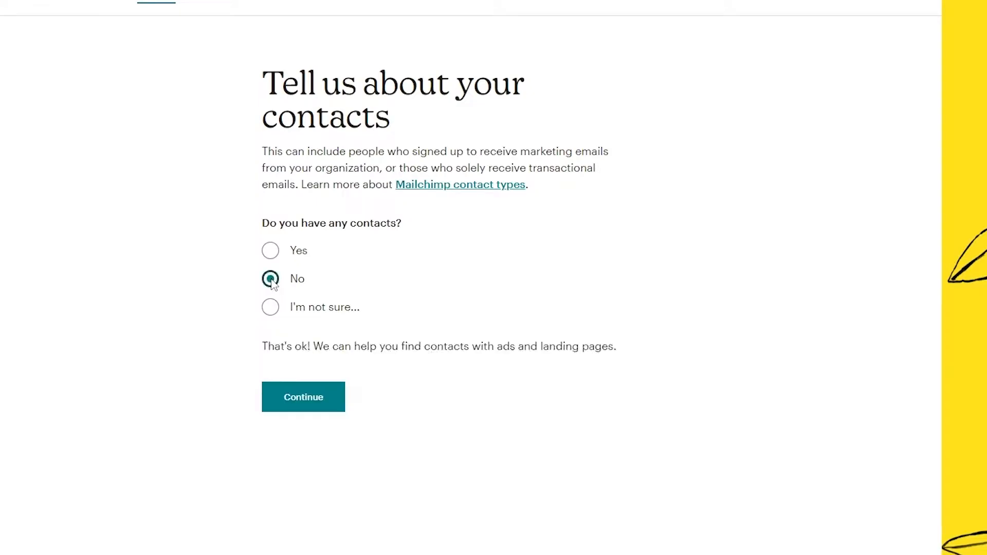
left_click(304, 406)
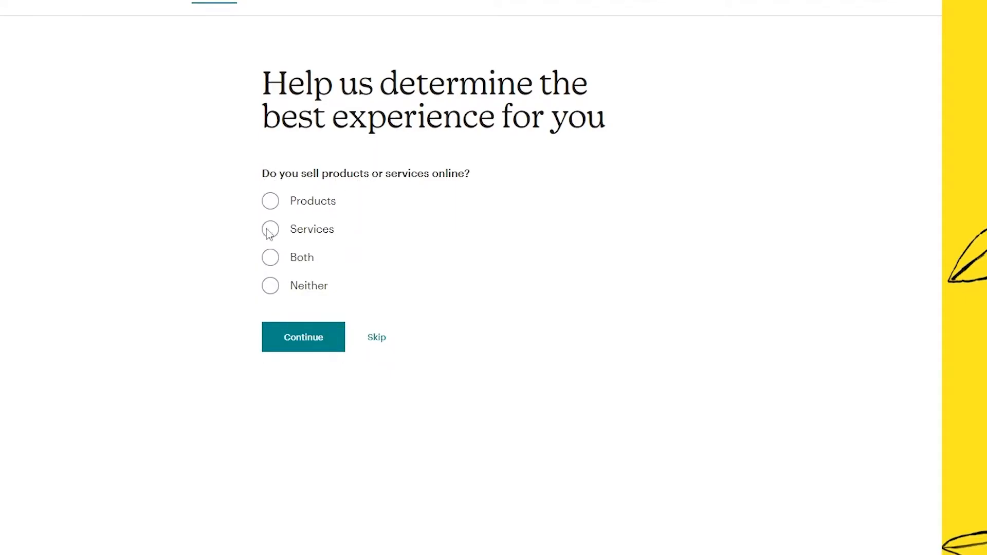
left_click(270, 201)
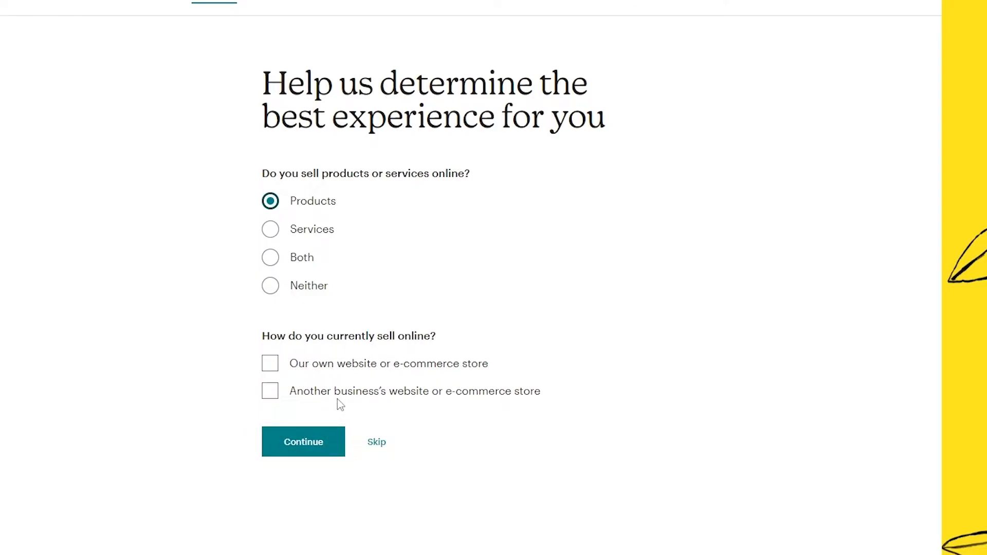
left_click(265, 368)
left_click(269, 392)
left_click(265, 368)
left_click(296, 442)
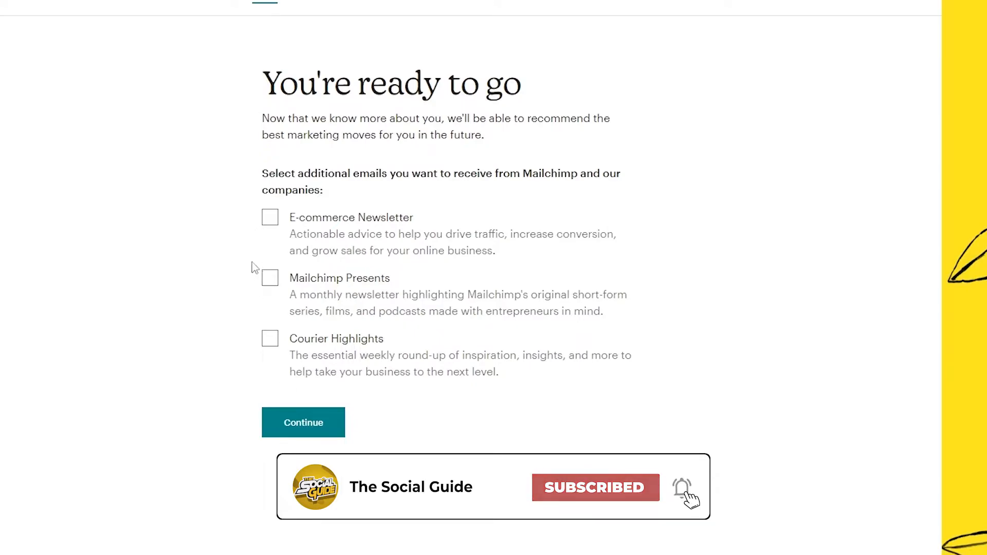
left_click(294, 435)
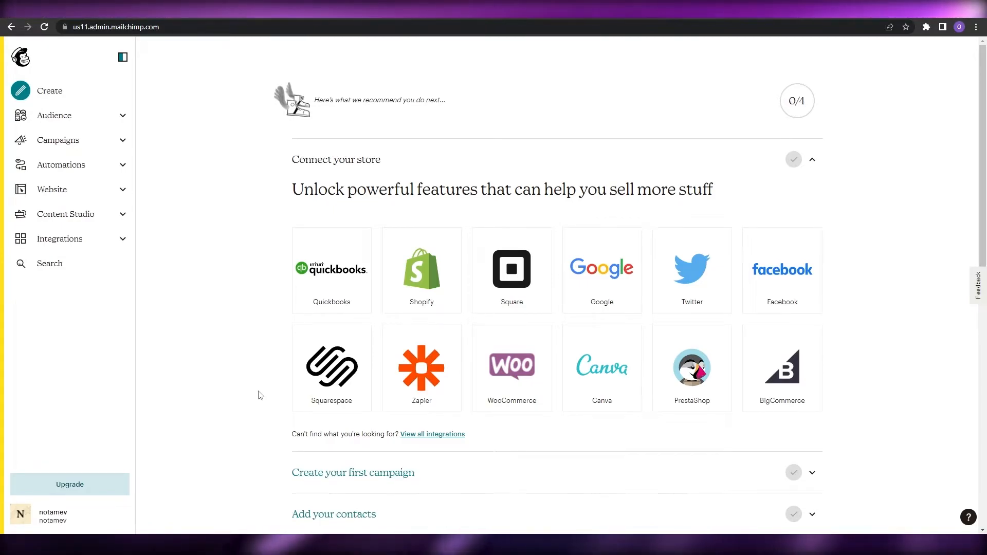
Look over the recommended setup tasks and start a contact import from "Add your contacts"
scroll(260, 397, "down", 3)
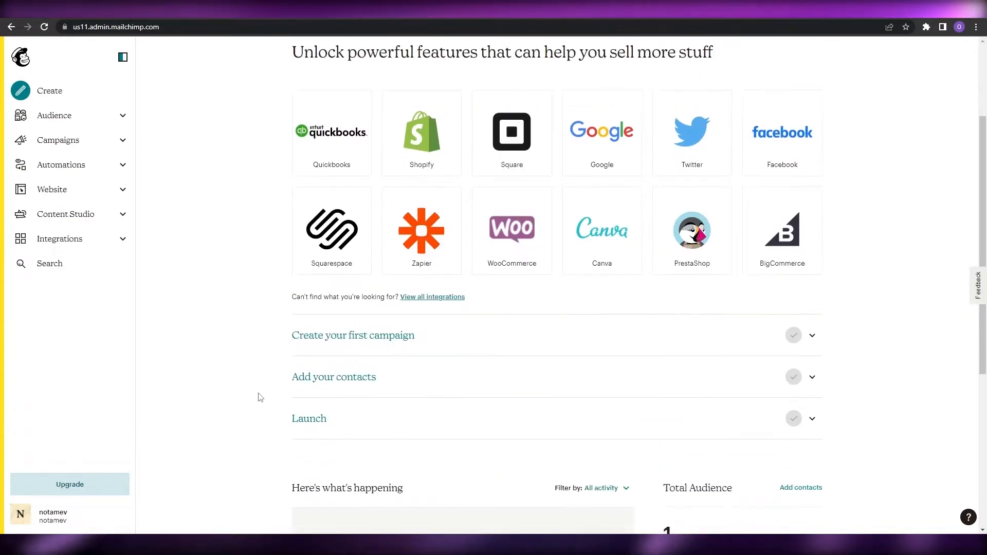
scroll(260, 397, "up", 3)
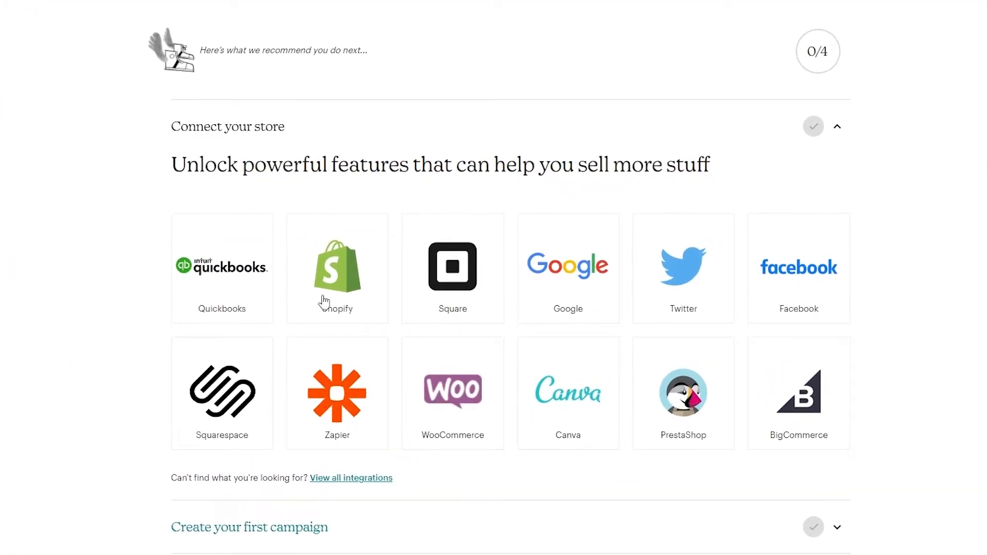
scroll(504, 419, "down", 5)
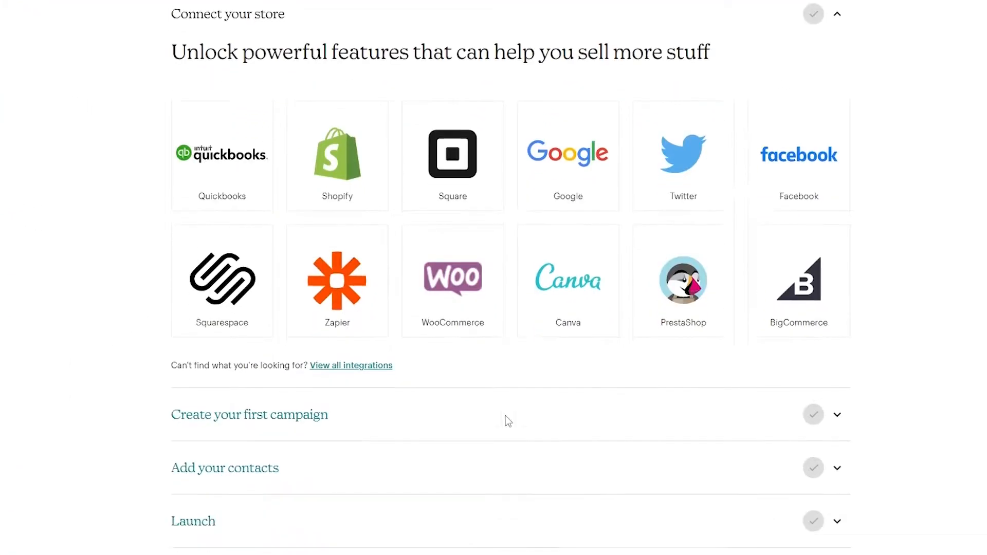
scroll(499, 406, "down", 2)
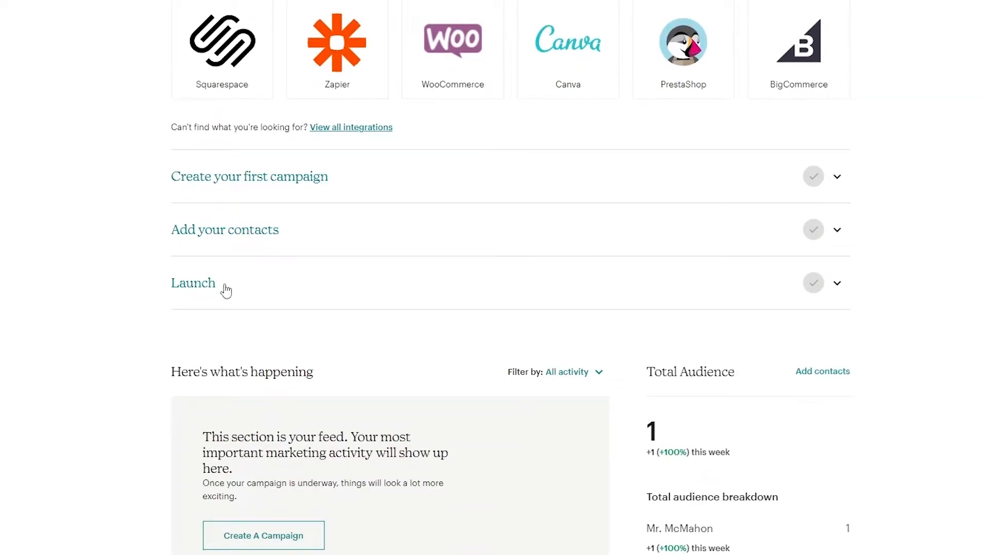
left_click(834, 232)
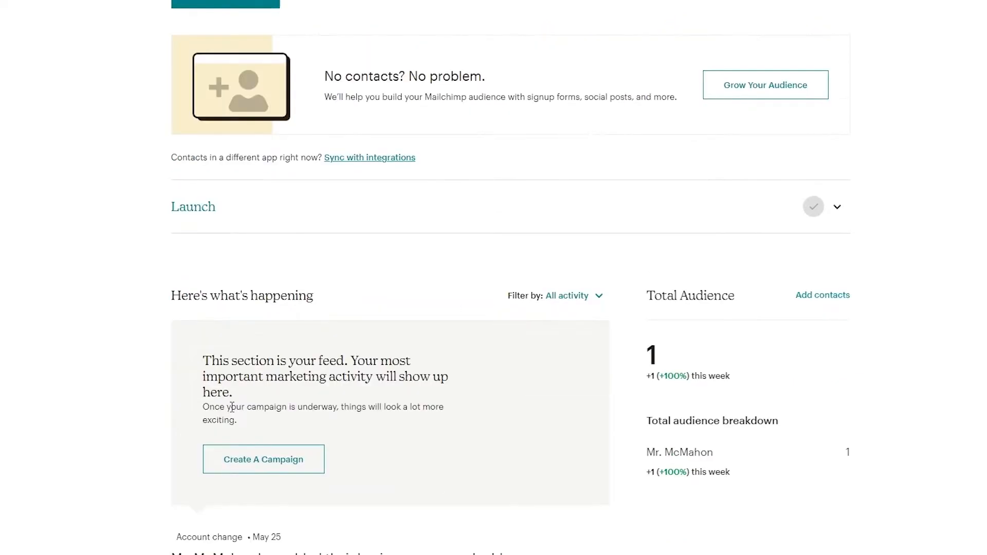
scroll(232, 407, "down", 3)
scroll(253, 331, "up", 3)
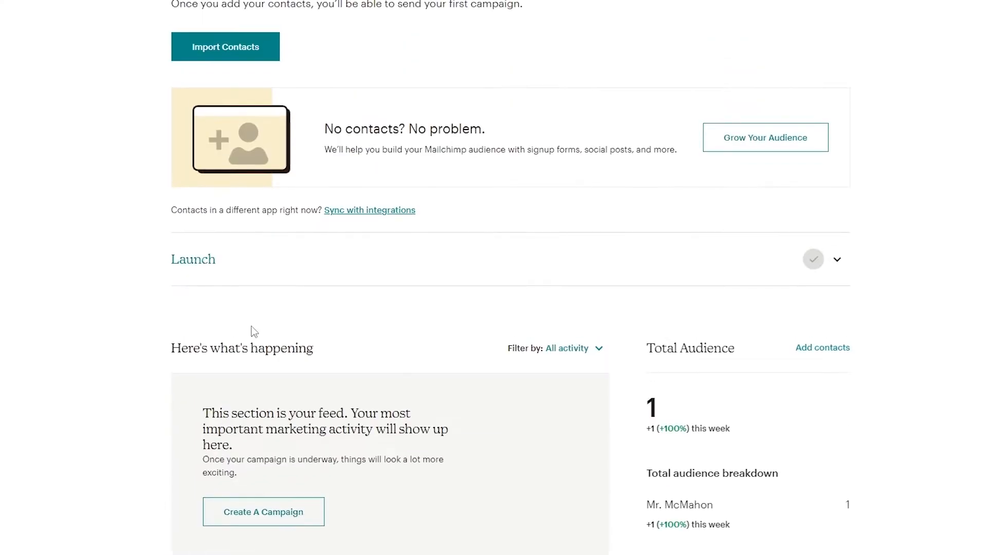
scroll(254, 335, "up", 3)
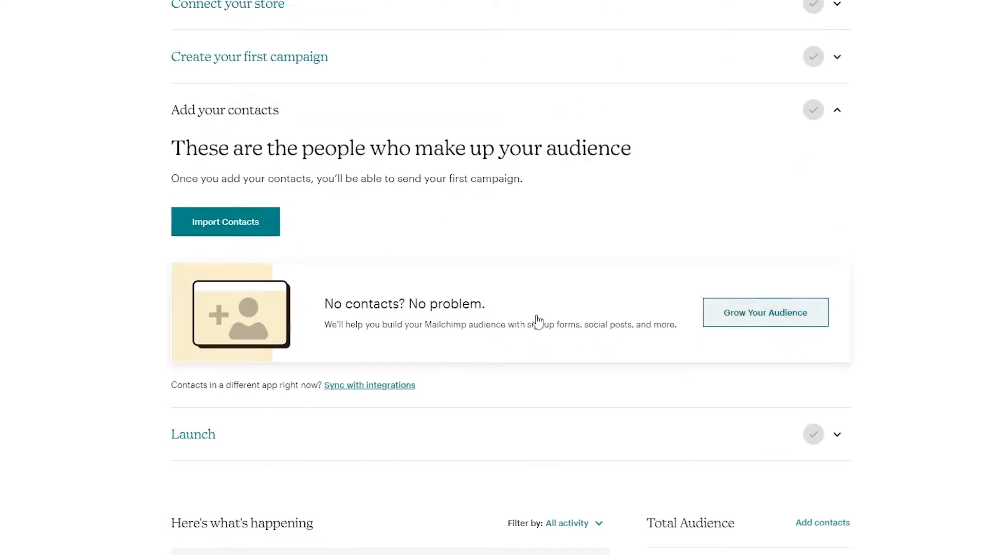
left_click(274, 234)
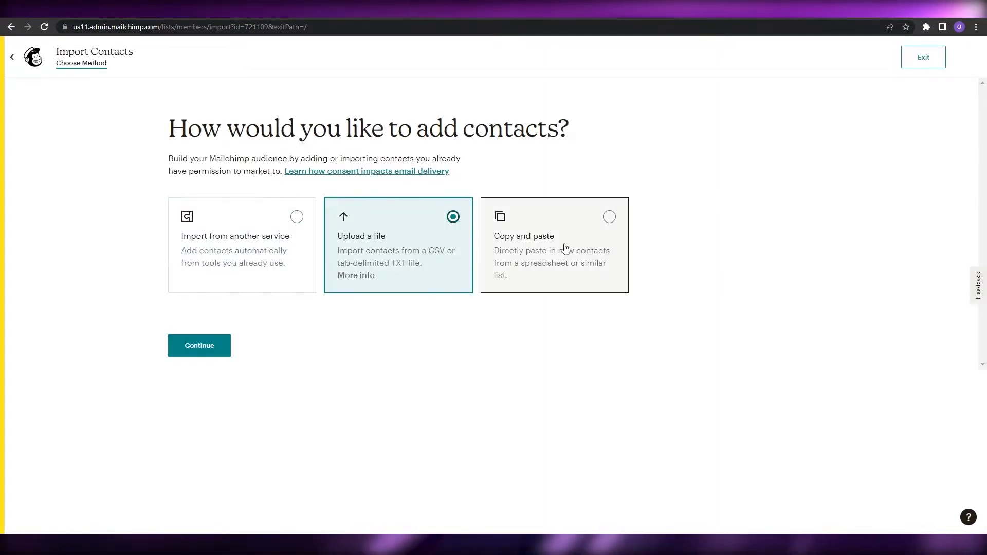
Choose Copy and paste as the import method and paste in the e-mail list from the Notepad document
left_click(565, 249)
left_click(190, 346)
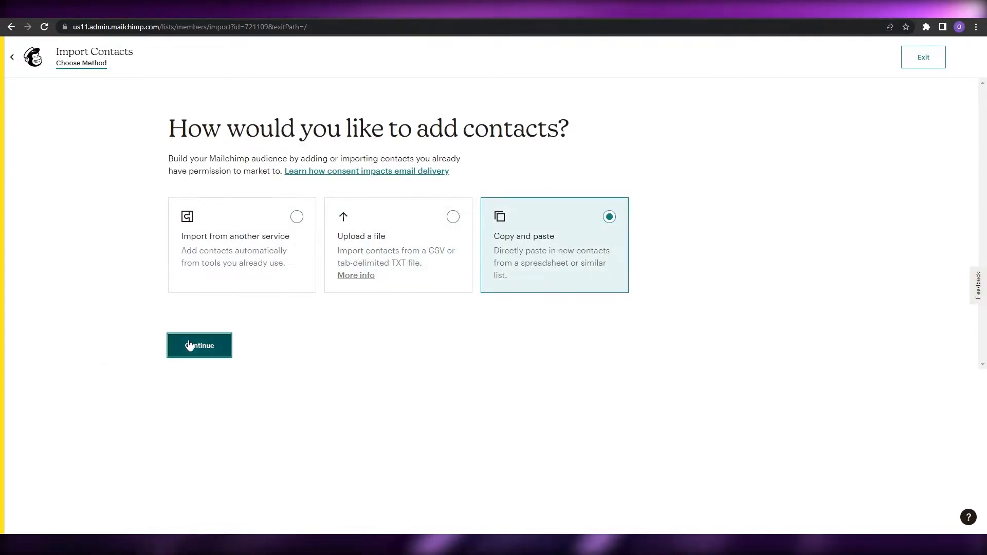
left_click(214, 229)
left_click(519, 544)
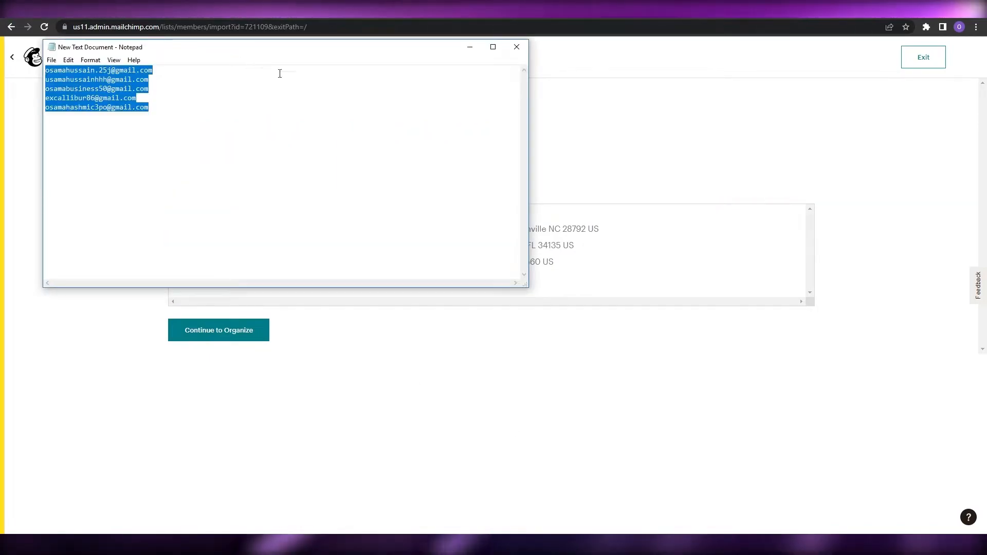
left_click(469, 47)
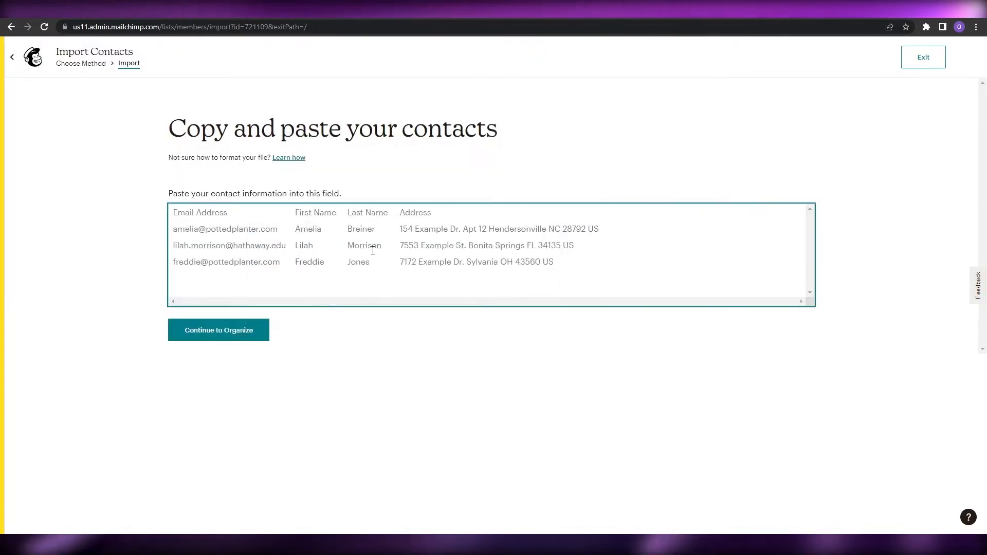
key("ctrl+v")
left_click(230, 335)
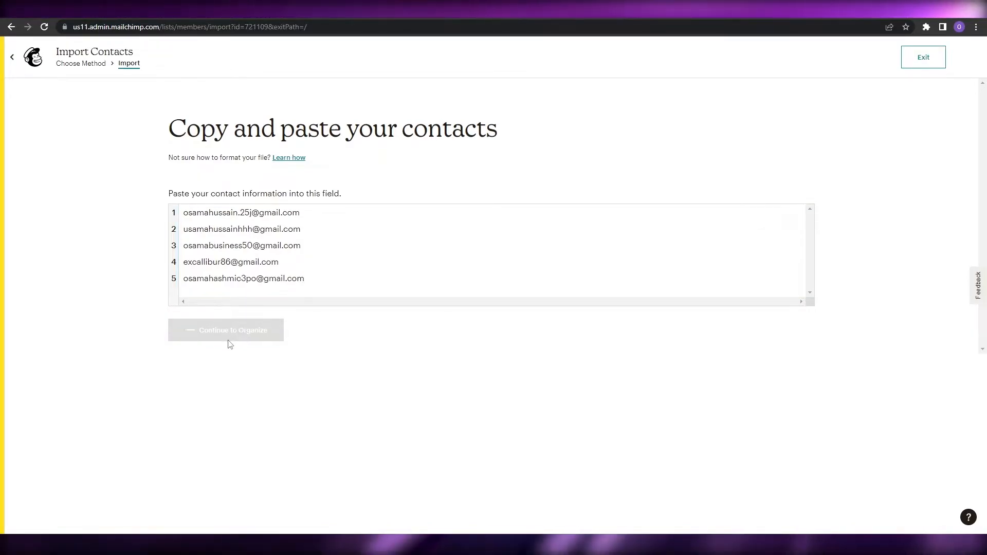
Complete the import with the Email Address column and the tags Customer and Influencer, and view the imported contacts
left_click(216, 322)
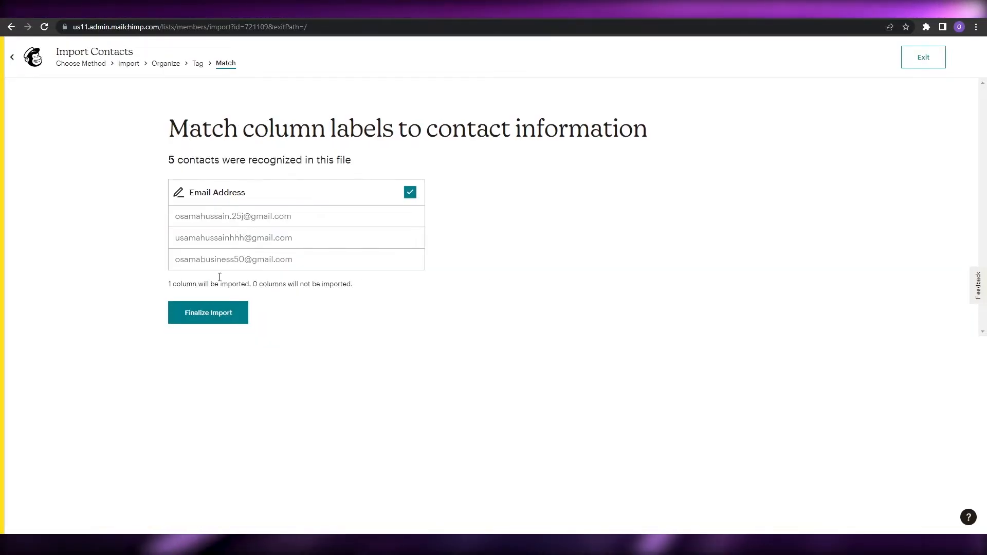
left_click(203, 328)
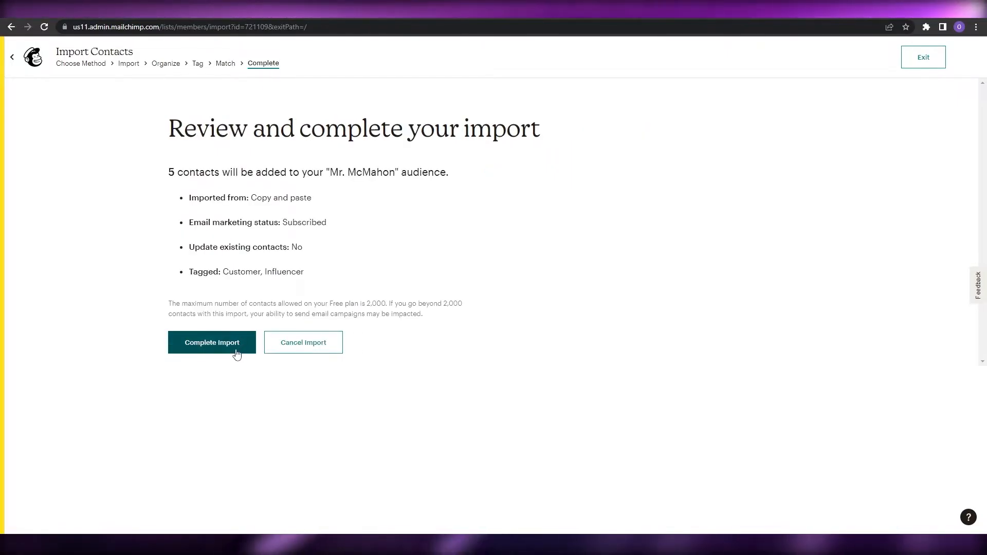
left_click(237, 353)
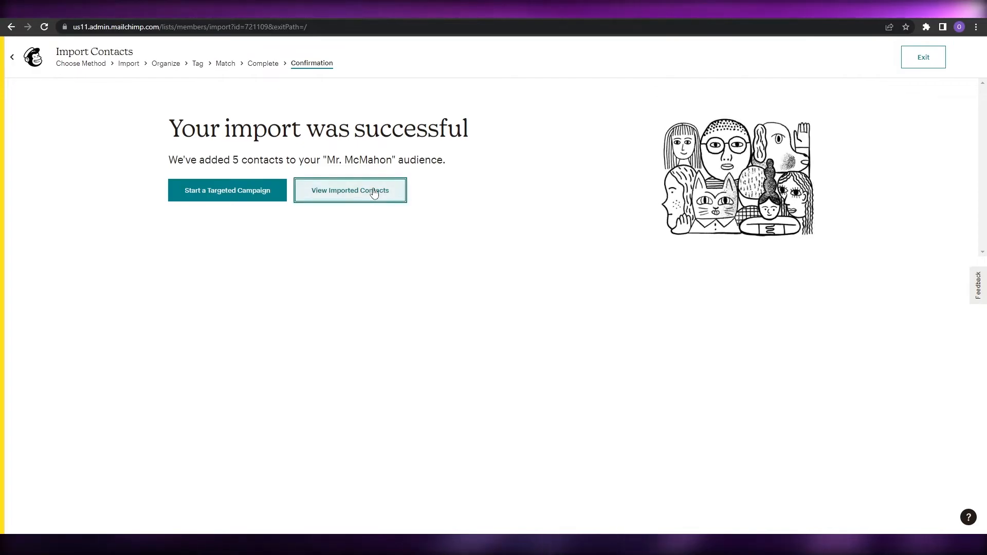
left_click(373, 192)
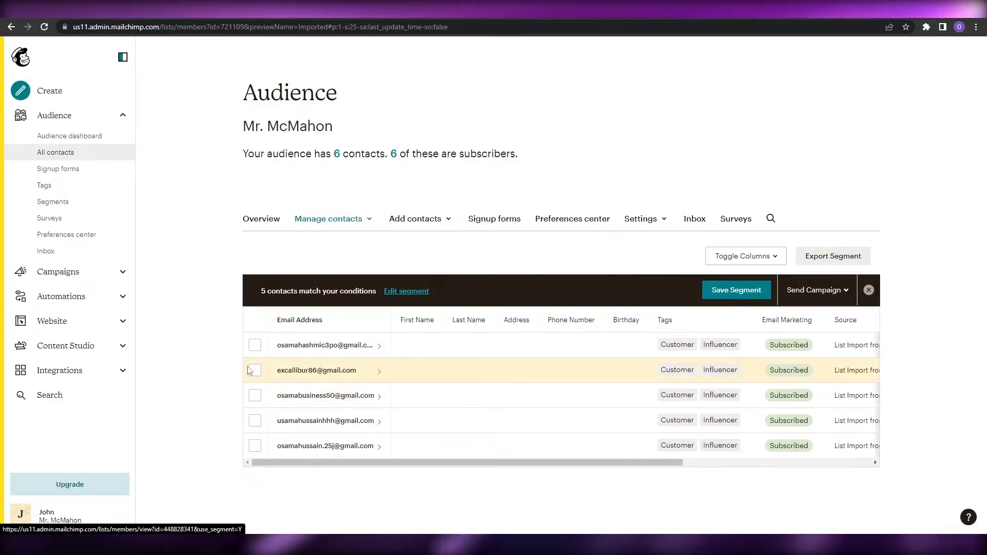
Open the Form builder from the audience's signup forms and look through the form's fields
left_click(122, 118)
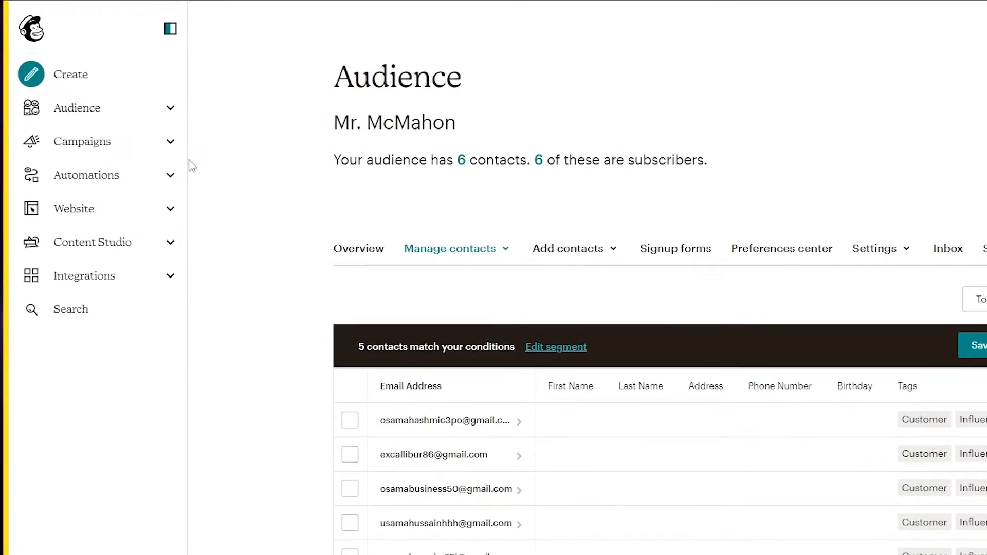
left_click(179, 113)
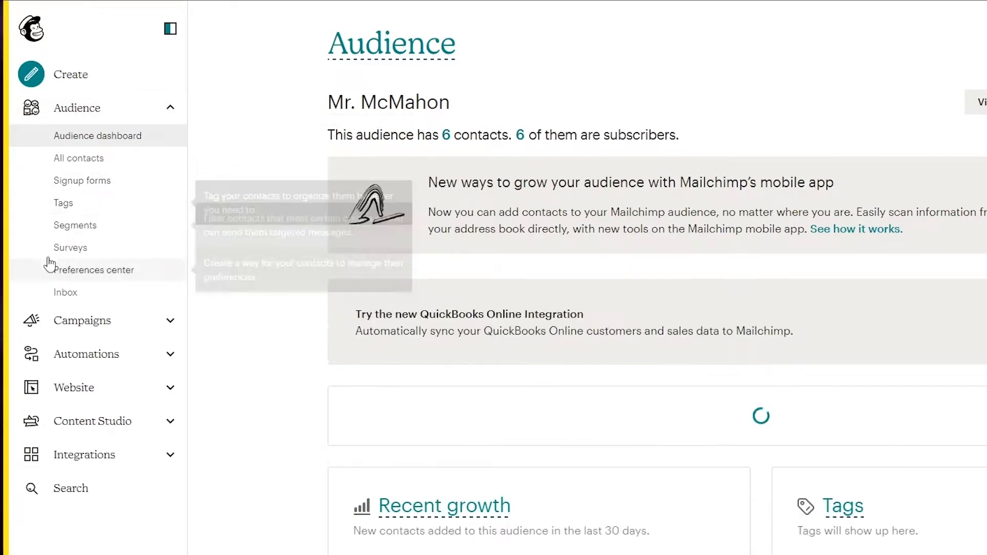
left_click(95, 189)
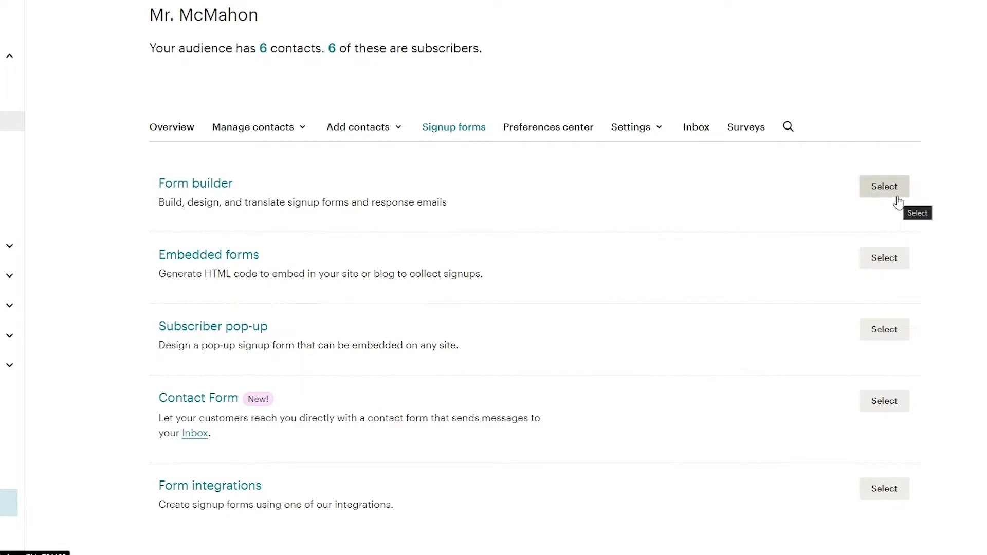
left_click(884, 190)
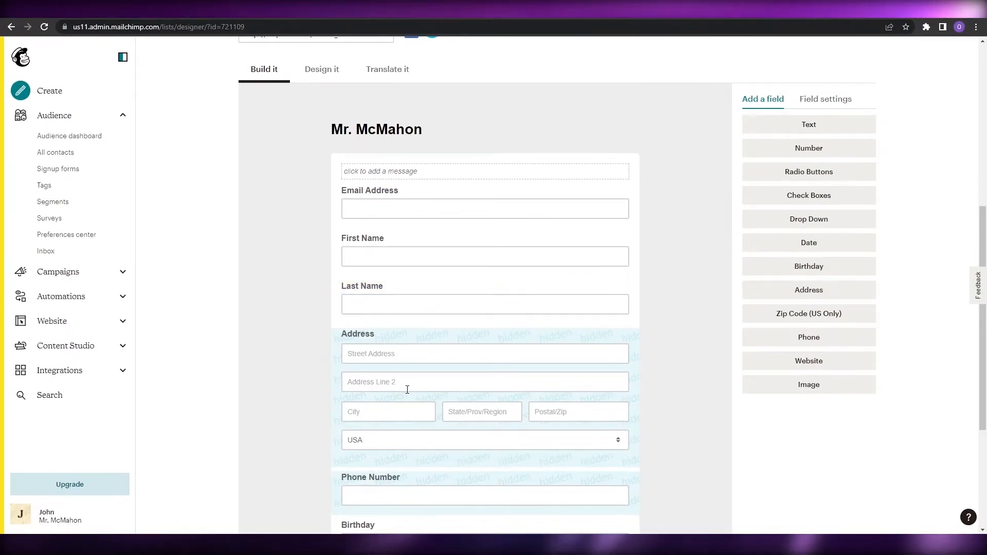
scroll(407, 389, "down", 4)
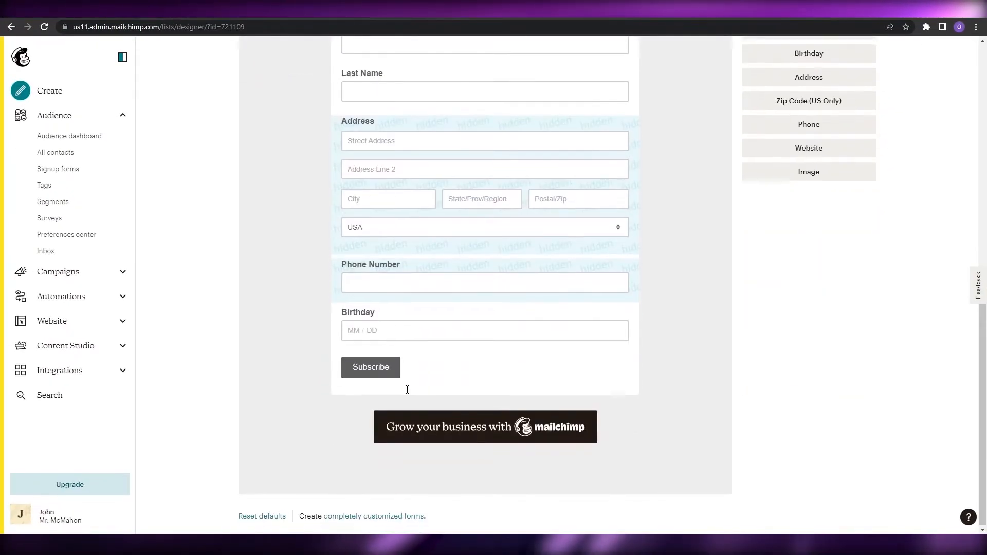
Look over the signup form's fields and the form types available under Forms and response emails, keeping Signup form
scroll(406, 390, "up", 8)
scroll(368, 361, "down", 4)
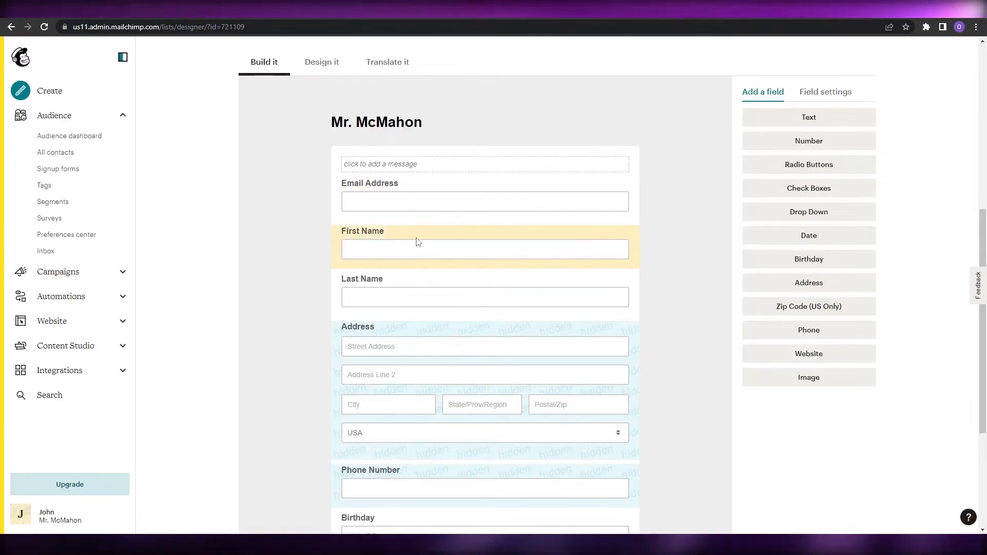
scroll(411, 288, "down", 1)
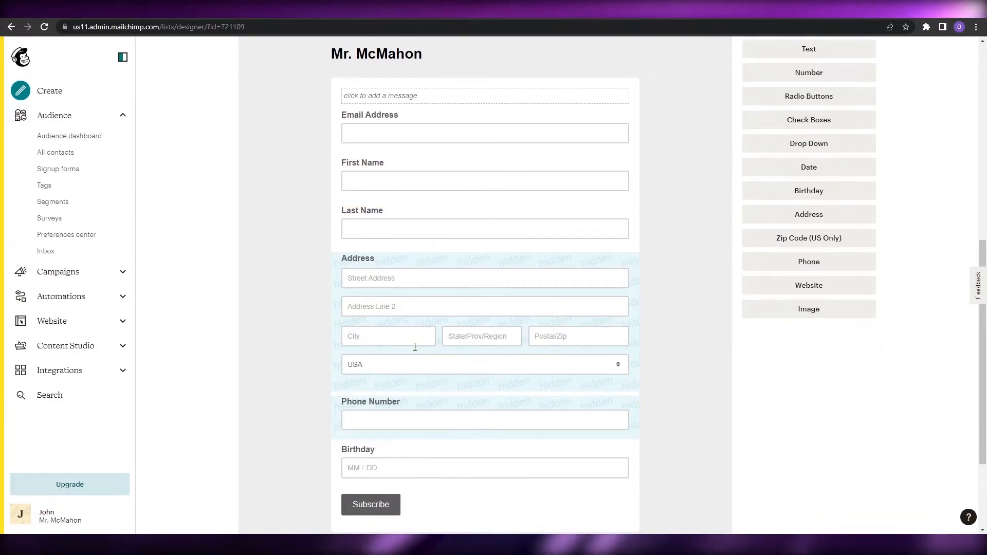
scroll(419, 370, "down", 2)
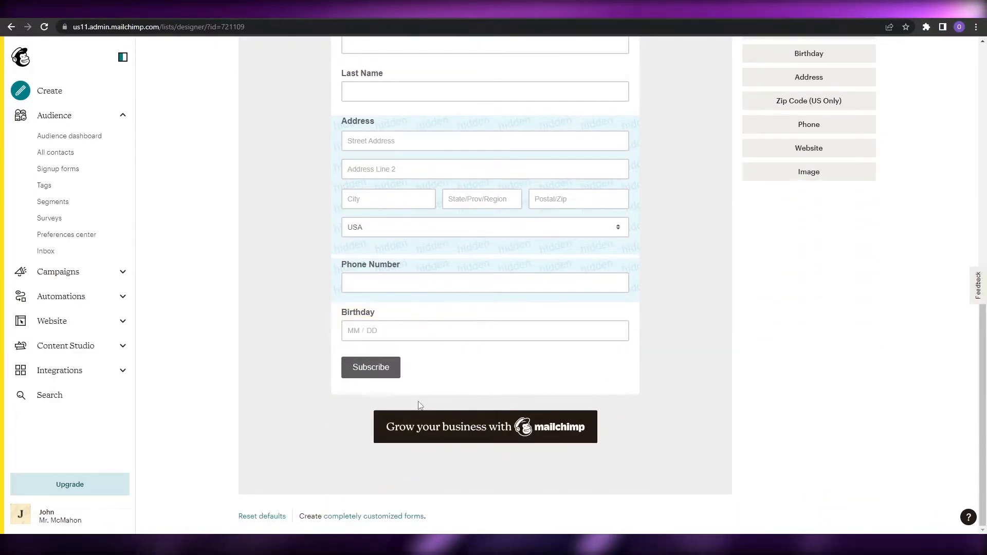
scroll(383, 380, "up", 5)
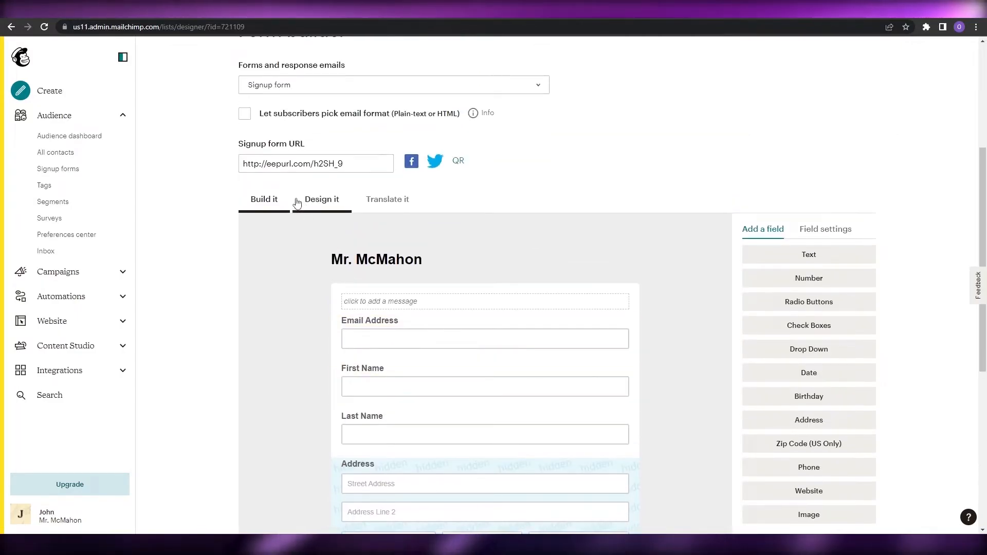
scroll(314, 195, "up", 1)
left_click(280, 88)
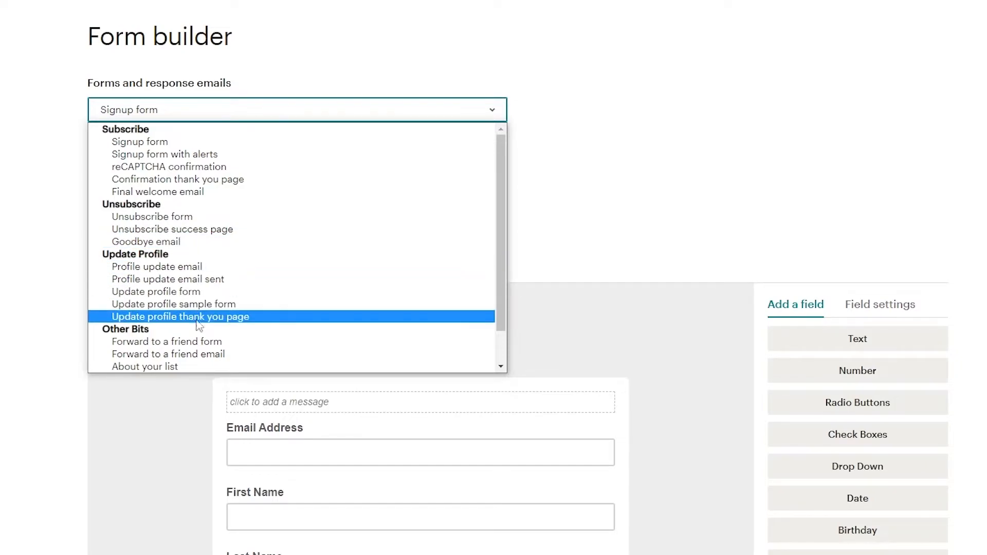
scroll(170, 363, "down", 1)
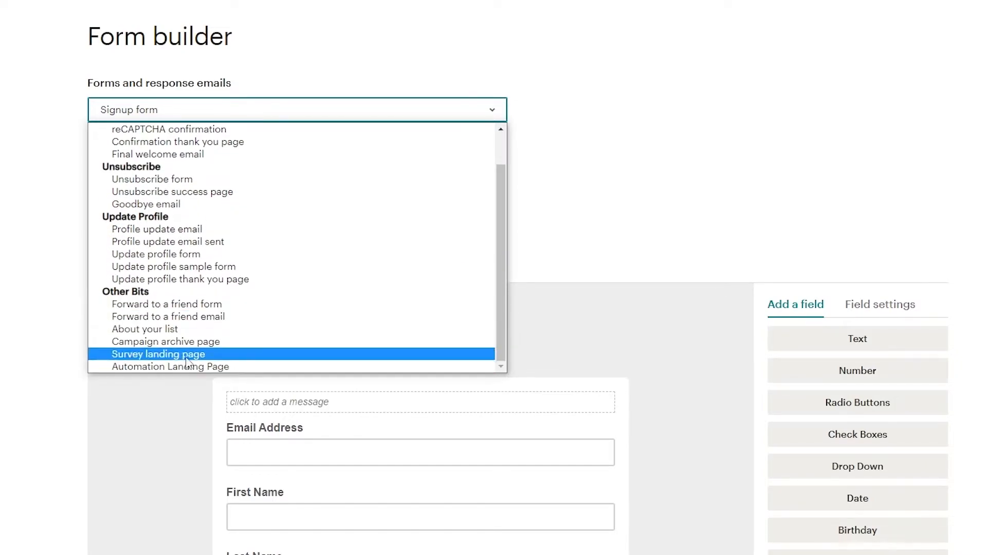
scroll(194, 367, "up", 1)
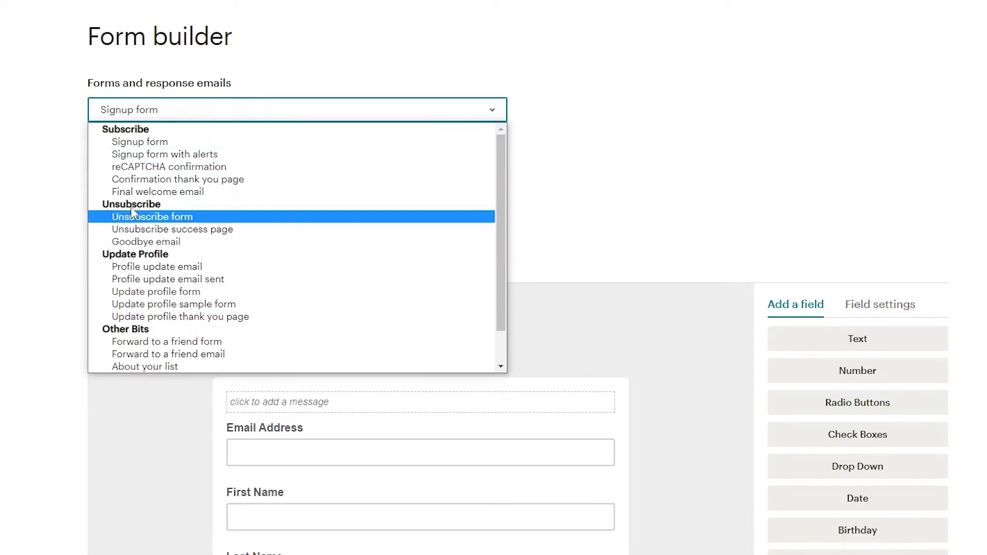
left_click(604, 249)
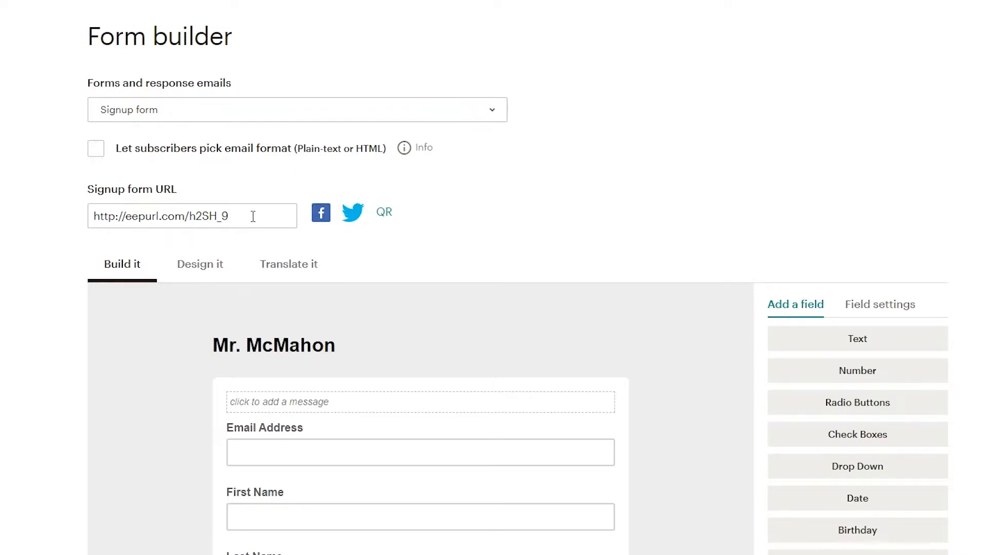
View the form's Design it and Translate it settings, and return to Build it
scroll(253, 216, "down", 3)
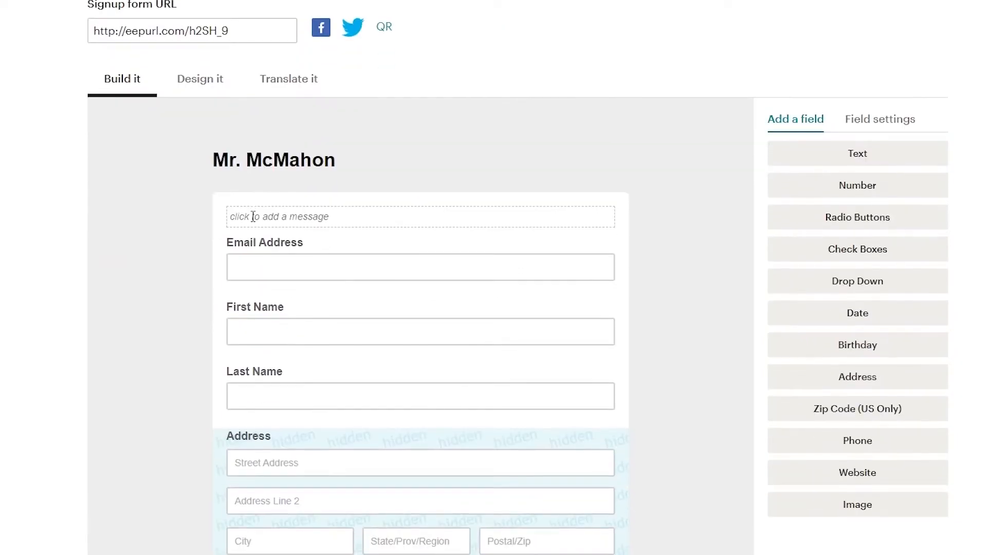
left_click(190, 85)
left_click(286, 80)
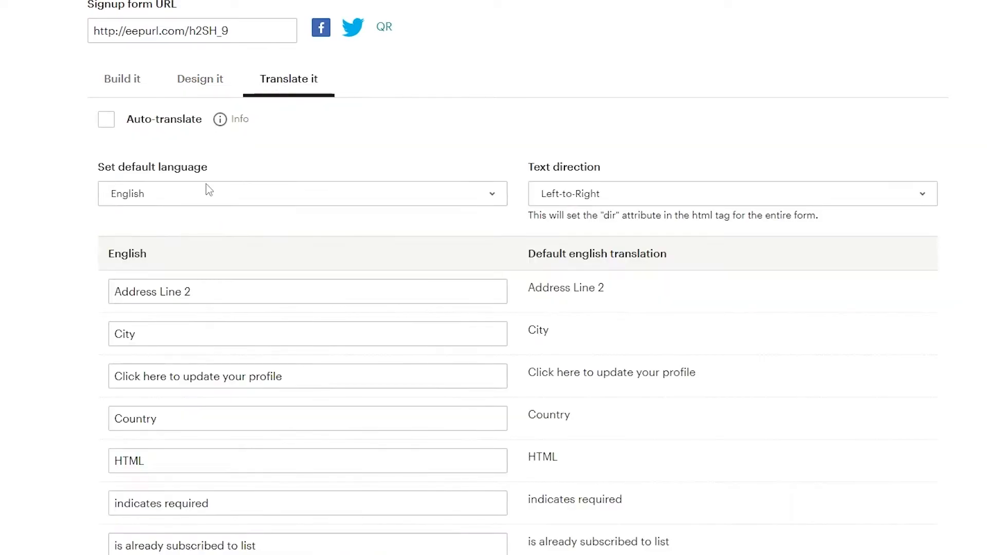
left_click(110, 78)
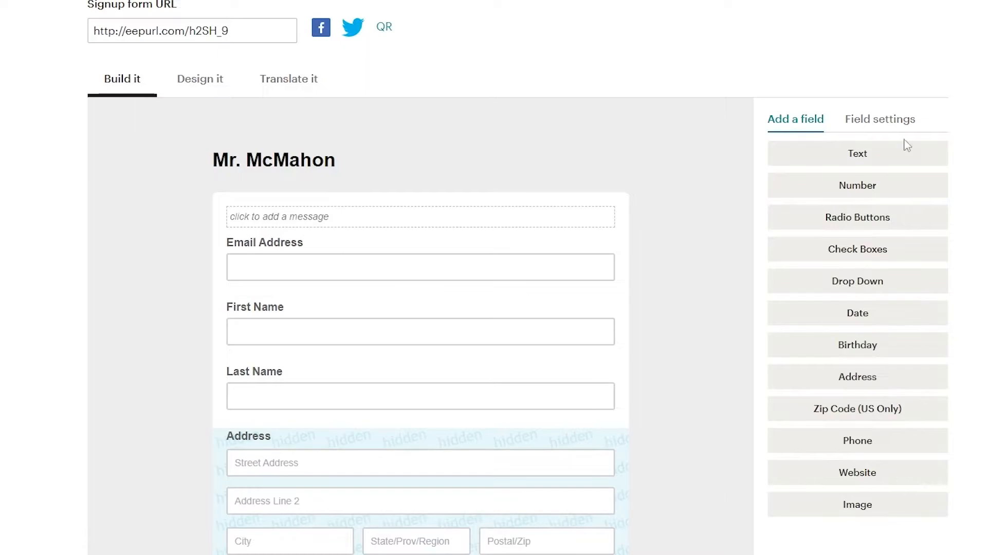
Review the available field types and add a Phone field to the signup form
scroll(882, 522, "down", 4)
scroll(883, 522, "up", 4)
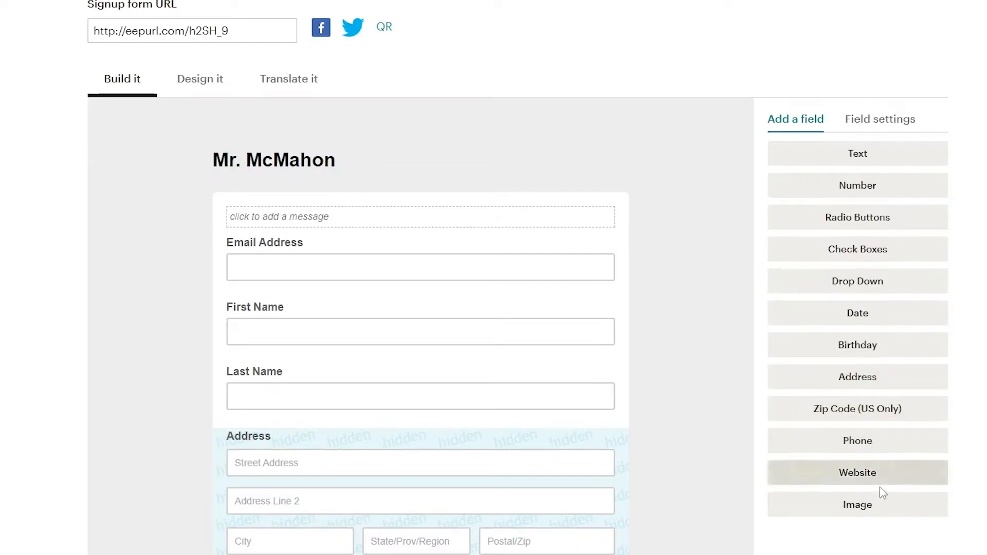
scroll(763, 409, "down", 2)
scroll(399, 108, "down", 5)
scroll(379, 88, "up", 6)
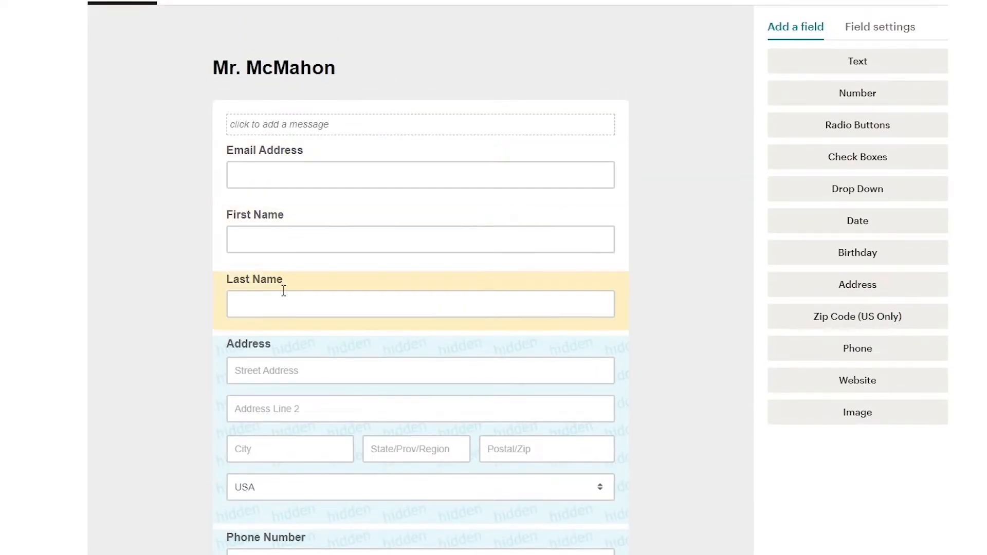
left_click(835, 348)
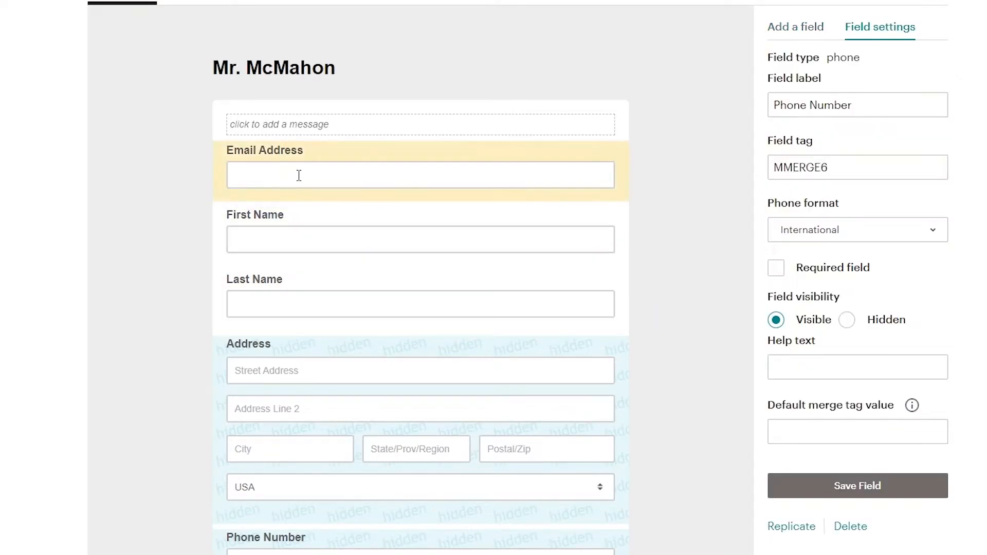
scroll(316, 360, "down", 3)
scroll(274, 261, "up", 2)
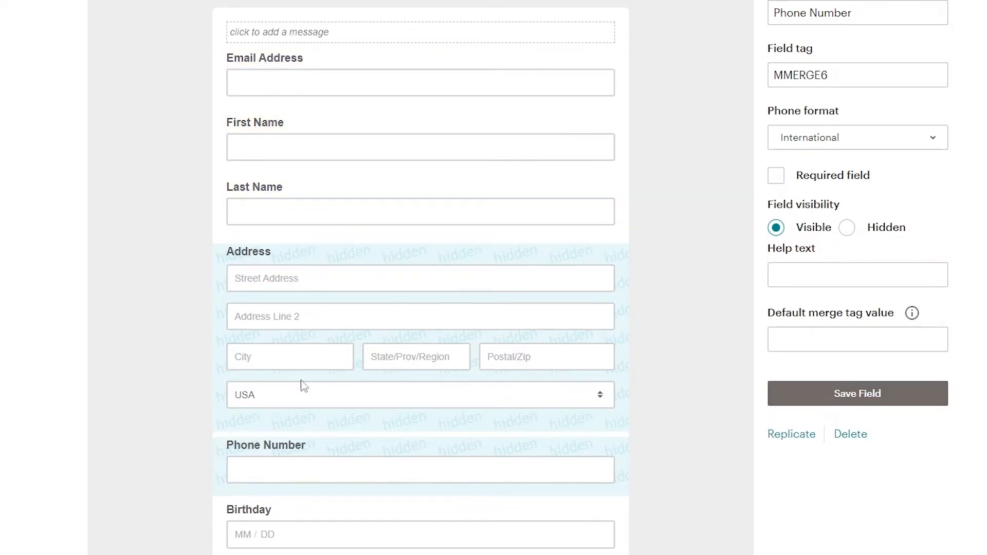
scroll(297, 466, "down", 5)
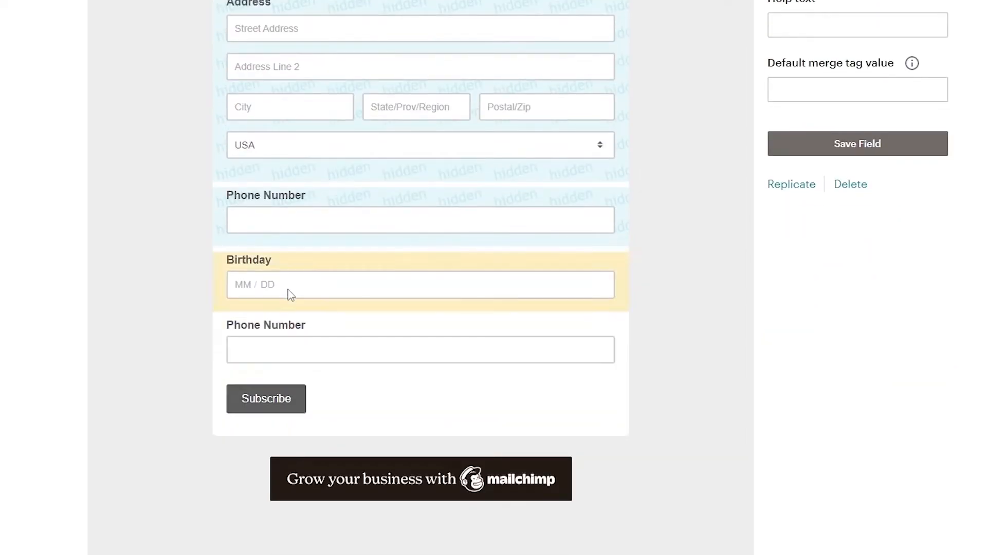
Delete the Birthday field from the signup form, confirming with DELETE
mouse_move(461, 293)
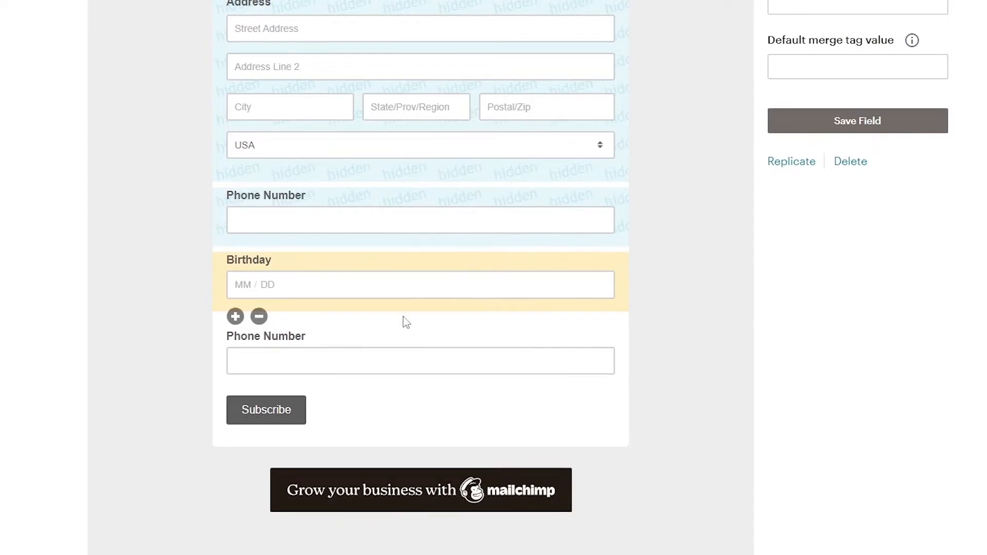
left_click(260, 317)
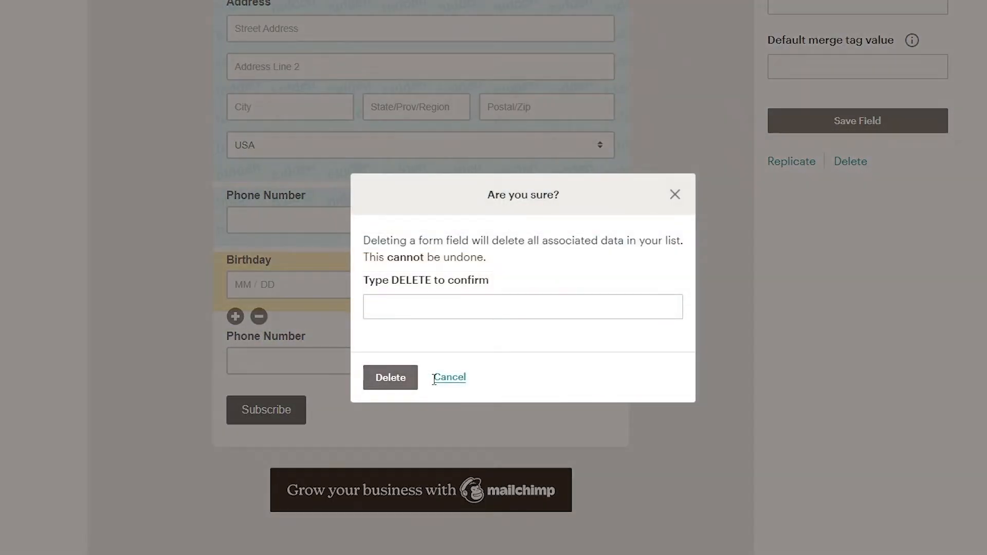
left_click(414, 313)
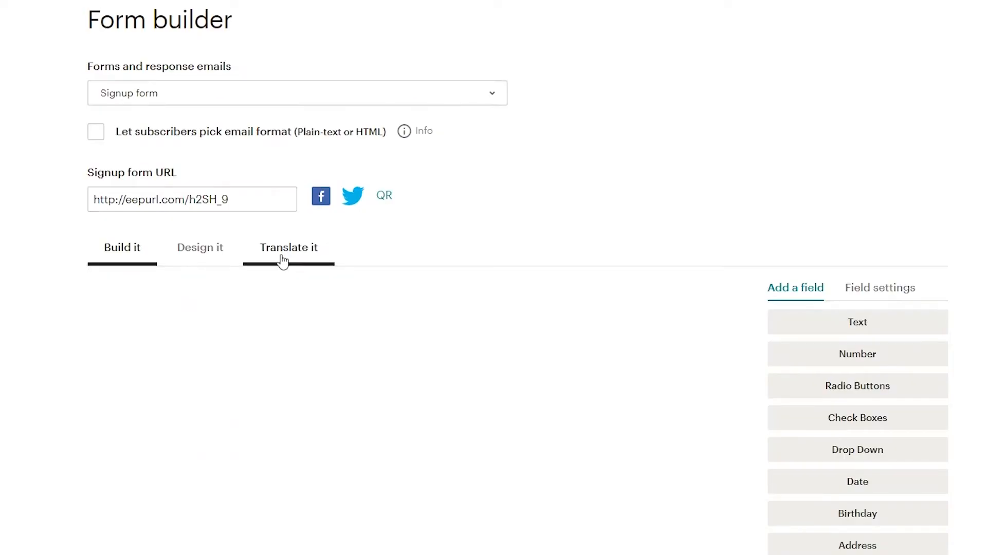
scroll(311, 329, "down", 10)
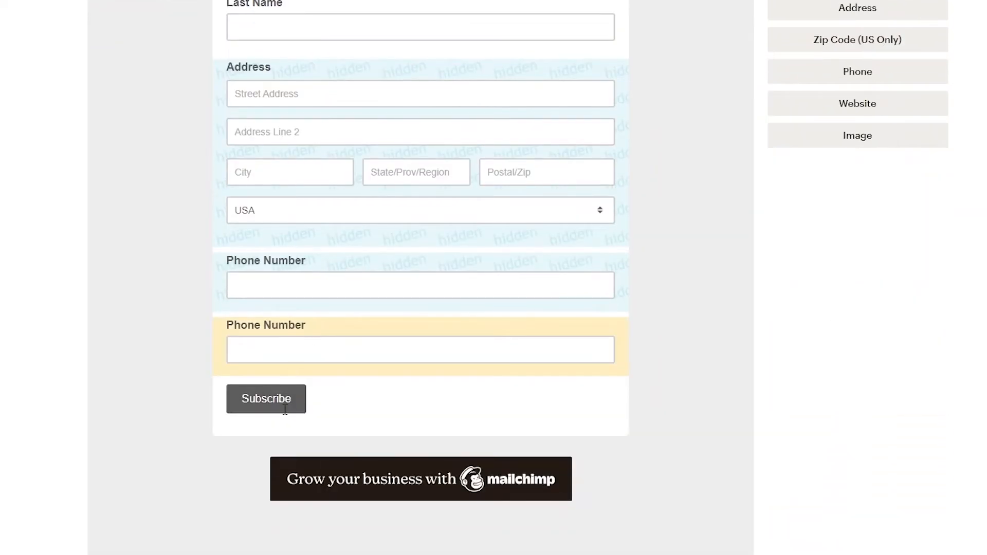
Delete the hidden Phone Number field from the signup form, confirming with DELETE, and check the remaining fields
left_click_drag(352, 269, 404, 276)
left_click(259, 316)
left_click(445, 302)
type("DELETEL")
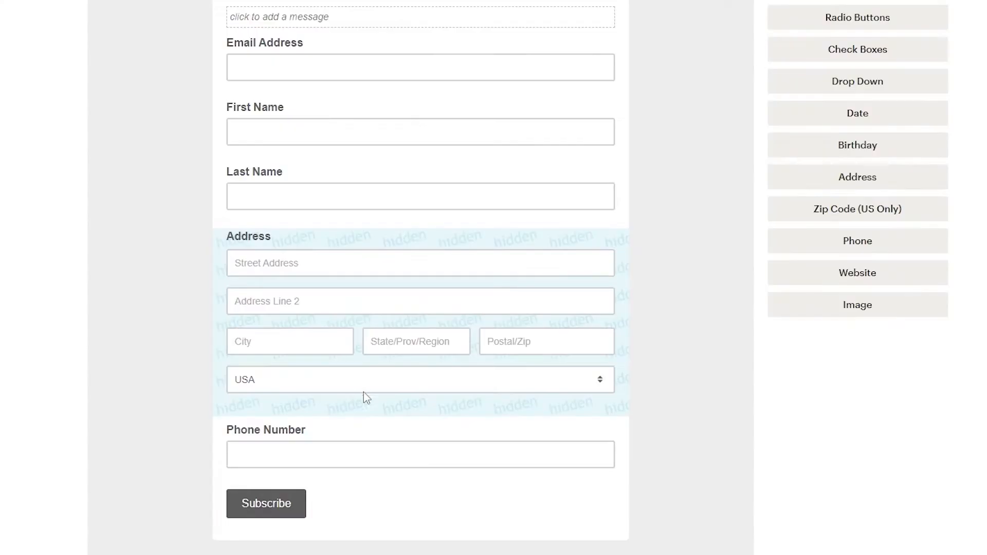
scroll(363, 396, "down", 2)
scroll(376, 446, "up", 4)
scroll(229, 48, "up", 4)
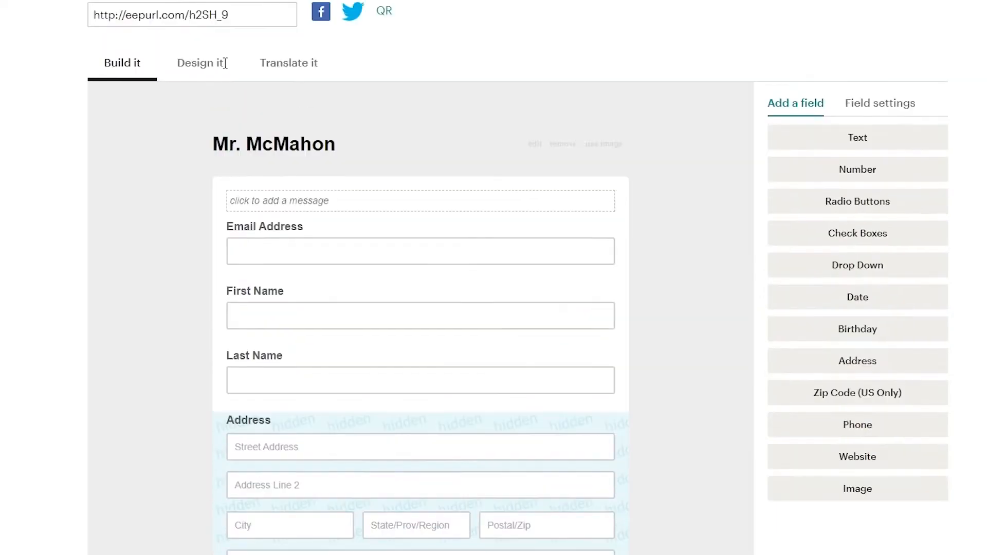
Open the form's design settings and replace the header title with the shoe logo image inserted at 245 × 190
left_click(202, 140)
scroll(193, 185, "down", 2)
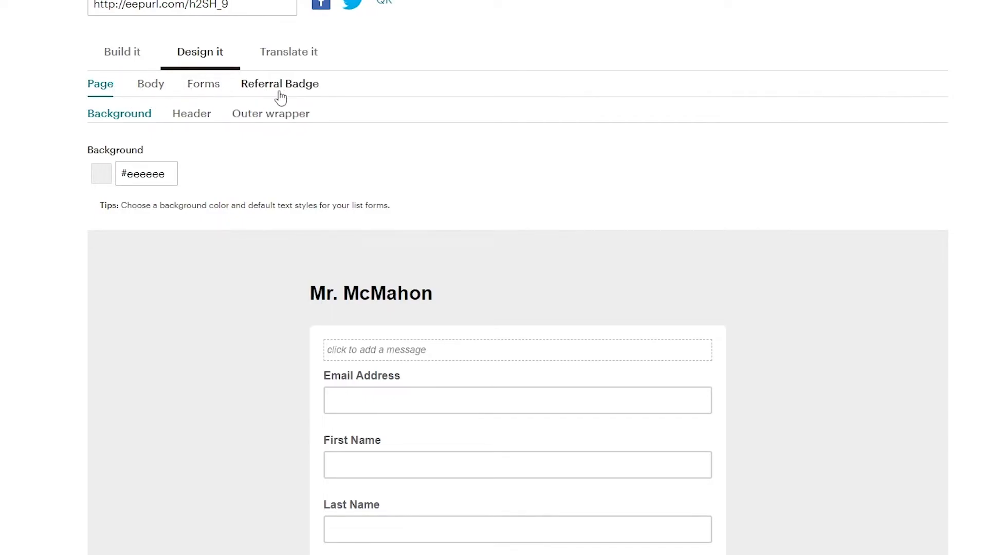
scroll(8, 150, "down", 6)
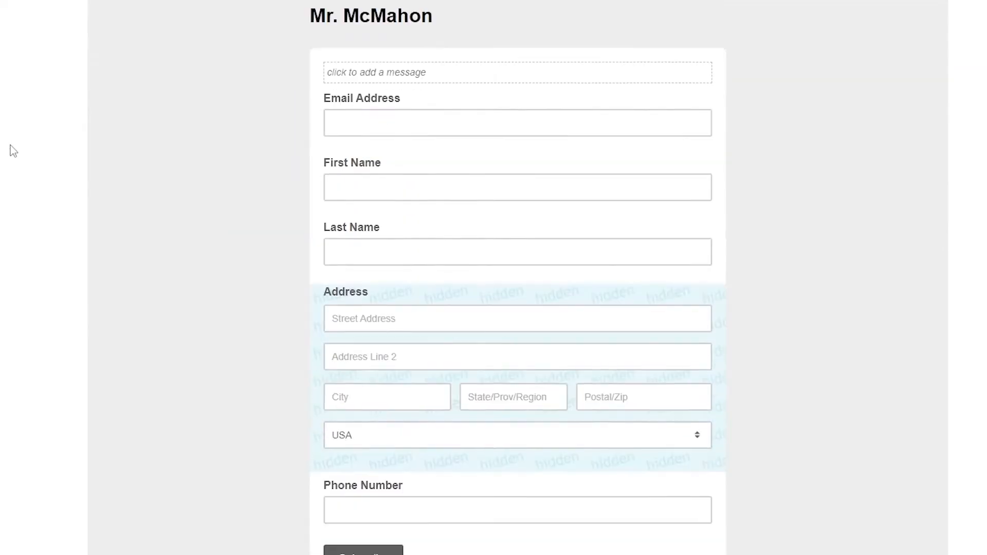
scroll(245, 198, "up", 6)
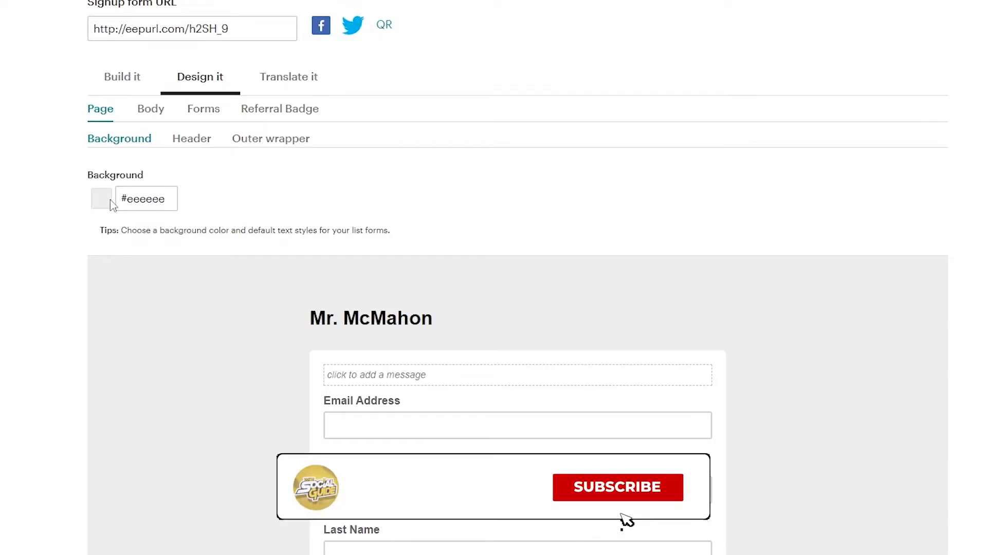
scroll(110, 199, "down", 5)
scroll(273, 222, "up", 2)
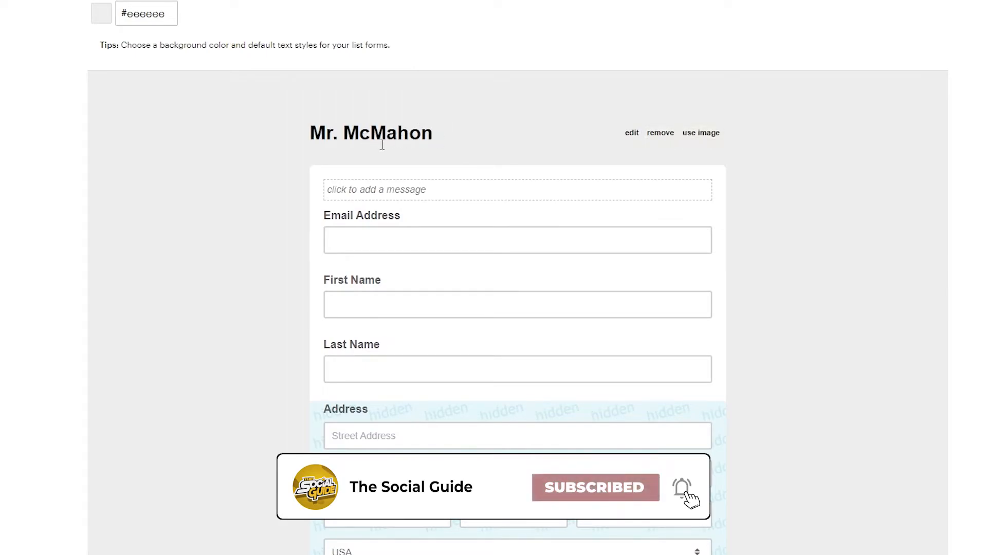
left_click(350, 122)
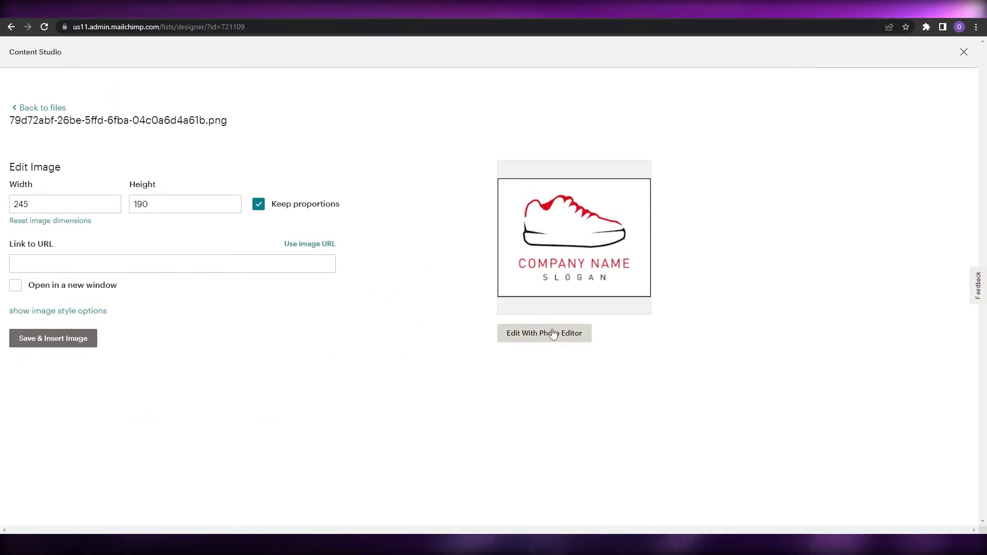
left_click(40, 343)
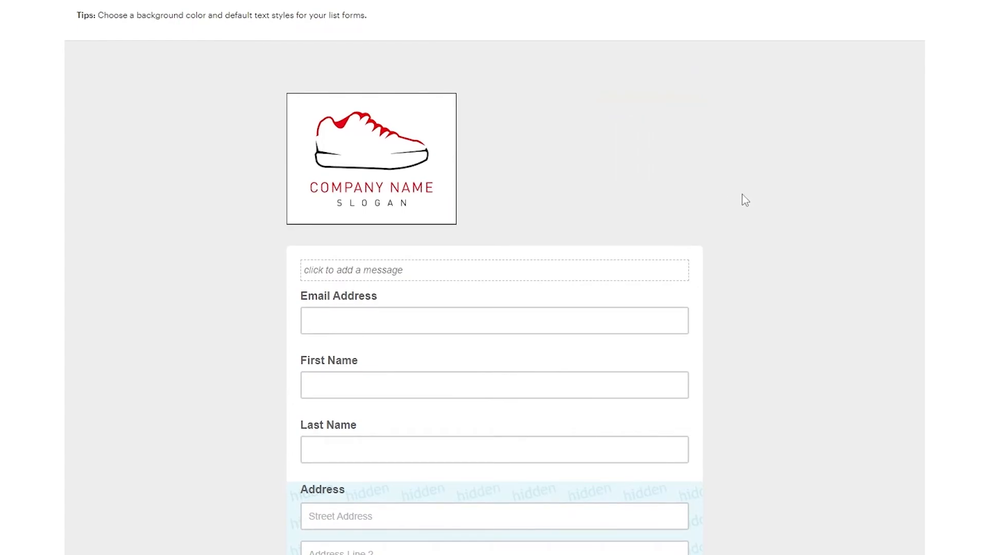
Set the form's page background to the dark colour #160404 and review the form against it
scroll(236, 101, "down", 4)
scroll(409, 223, "down", 2)
scroll(277, 113, "up", 4)
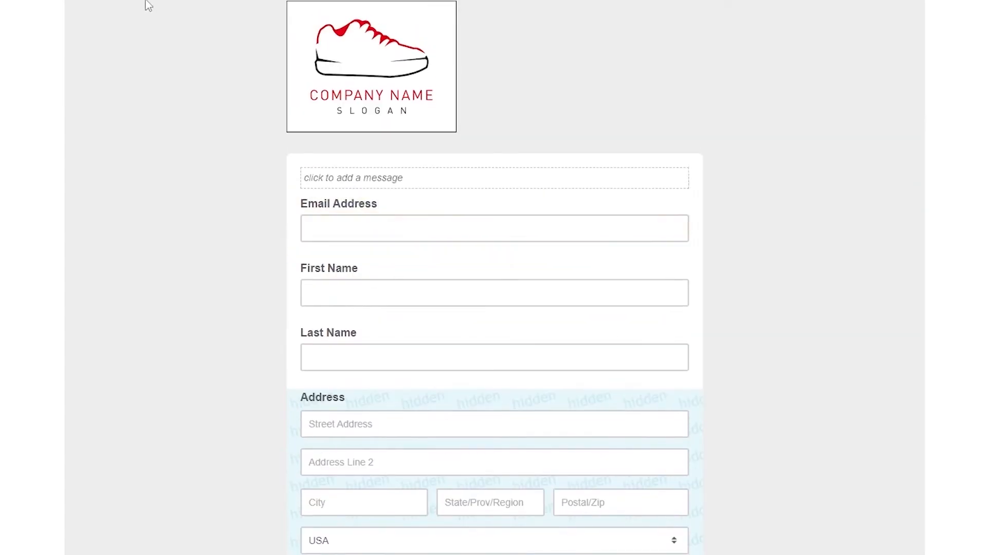
scroll(163, 60, "up", 5)
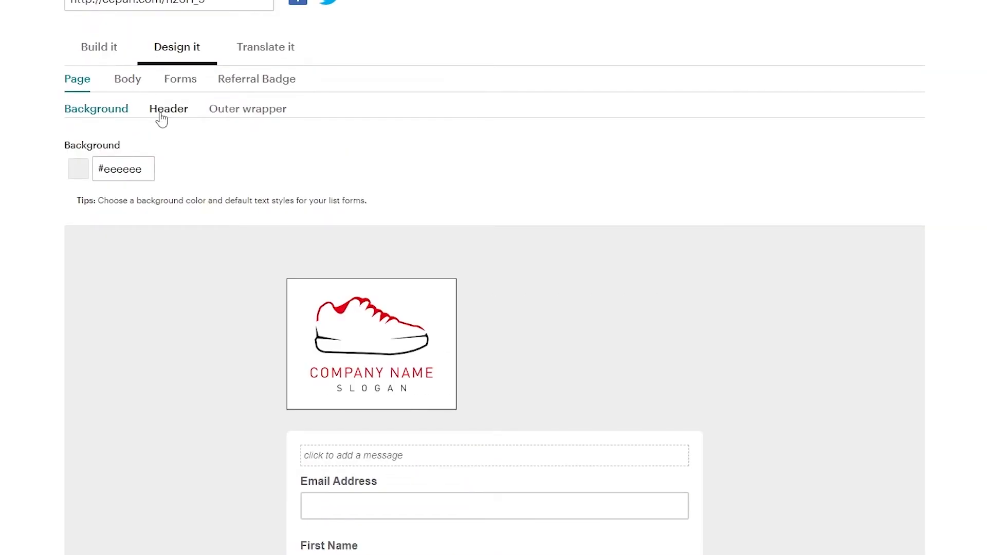
left_click(94, 169)
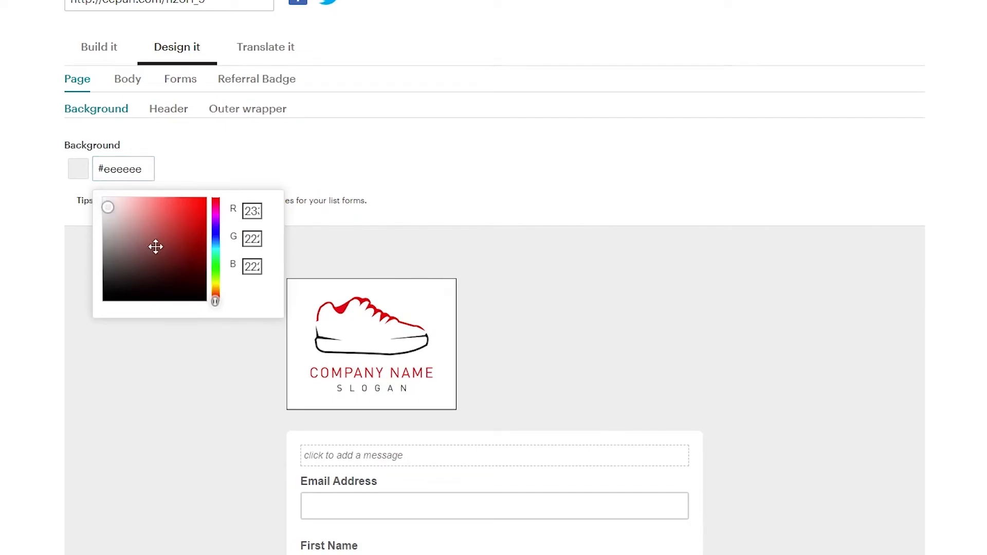
left_click_drag(187, 296, 187, 288)
left_click(282, 176)
scroll(282, 176, "down", 3)
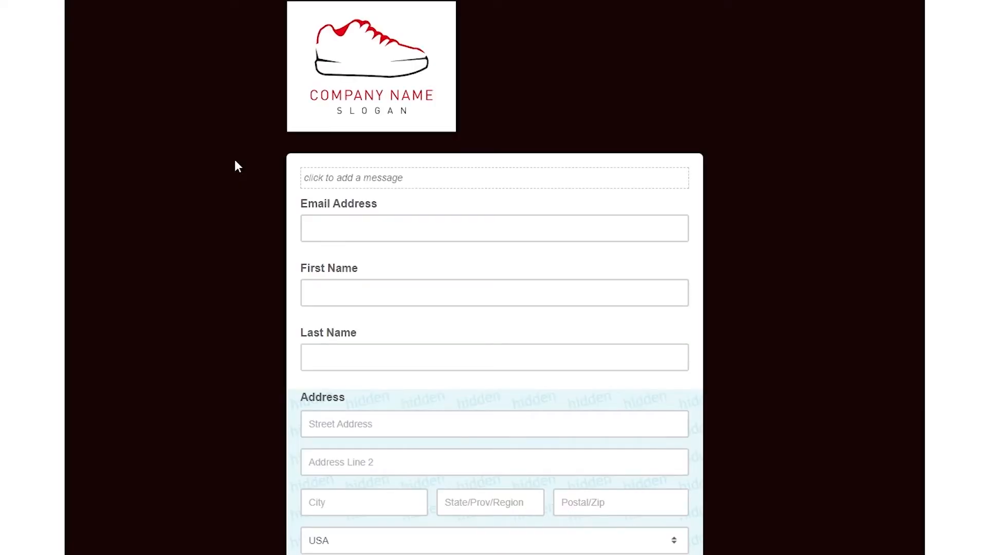
scroll(235, 160, "down", 5)
scroll(233, 159, "up", 9)
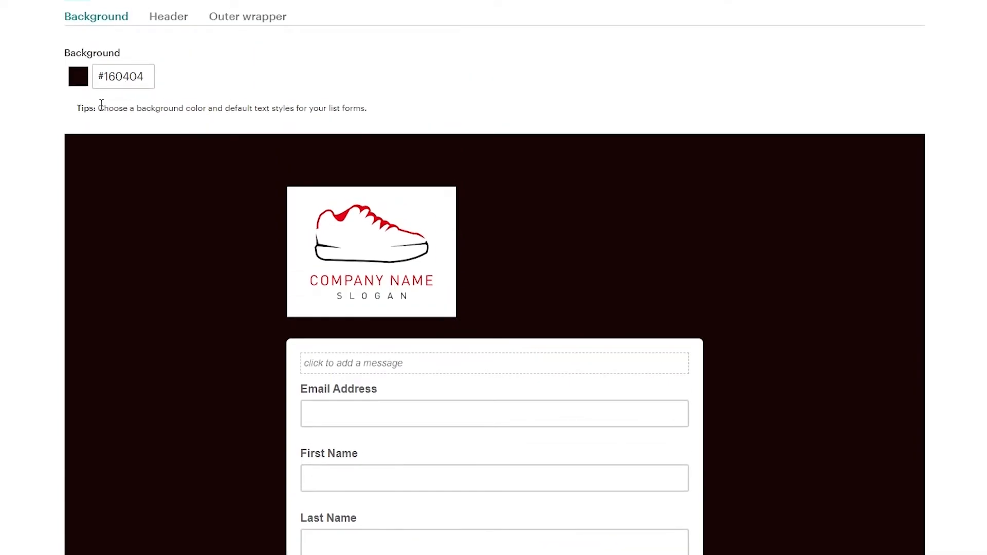
Set the form's page background to the grey #8a8a8a
left_click(106, 80)
left_click(139, 83)
left_click(150, 192)
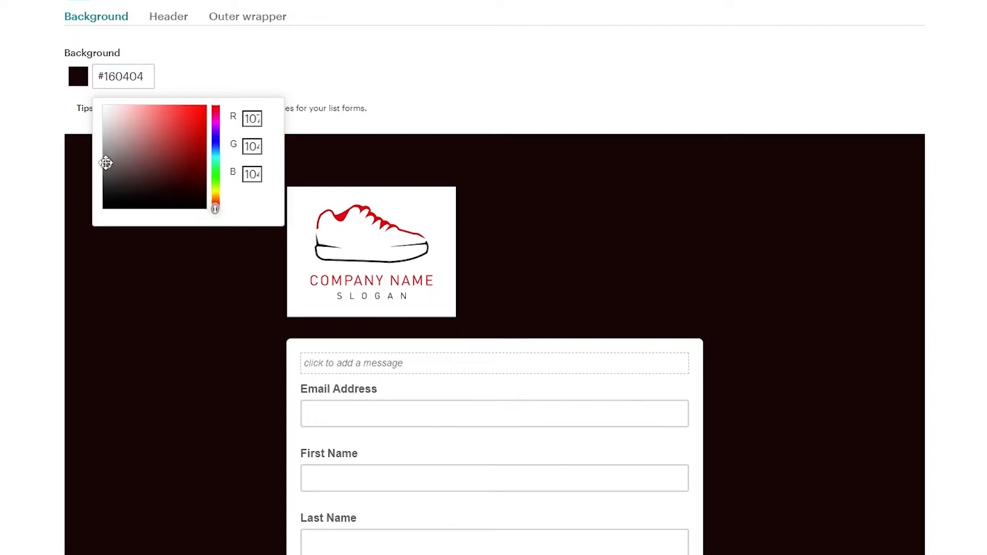
left_click_drag(101, 153, 102, 154)
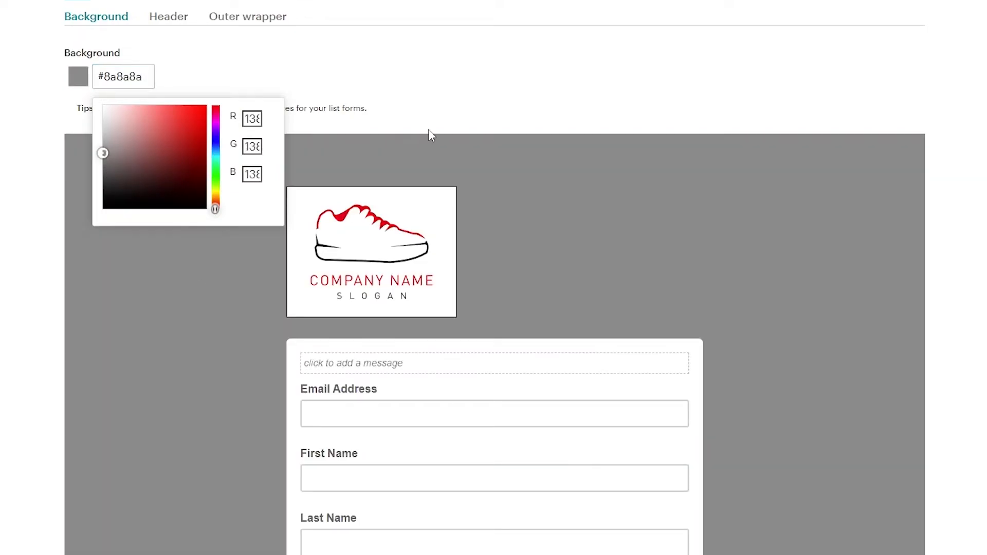
Try the black #000000 as the form body's background colour and review the whole form against it
left_click(412, 83)
scroll(476, 273, "up", 4)
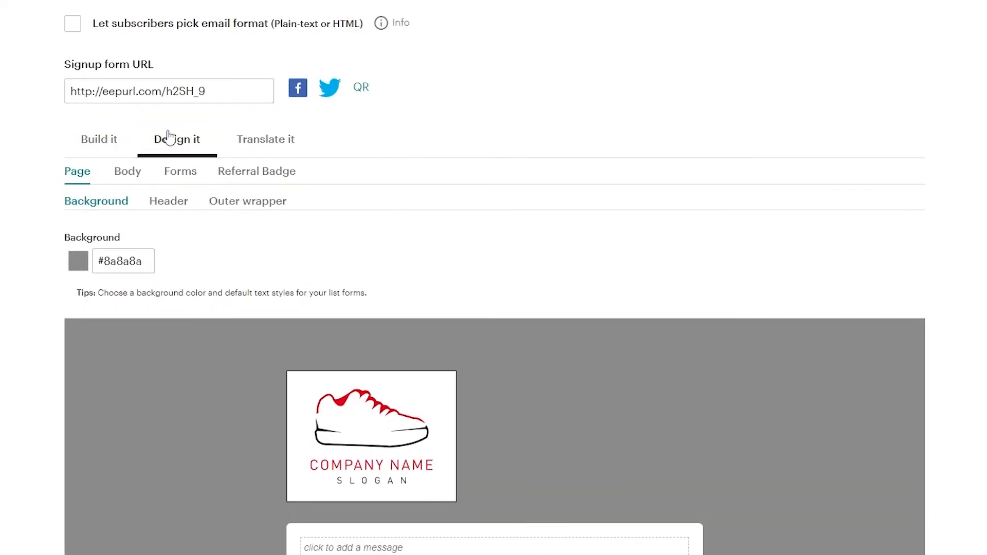
left_click(127, 175)
scroll(171, 246, "down", 12)
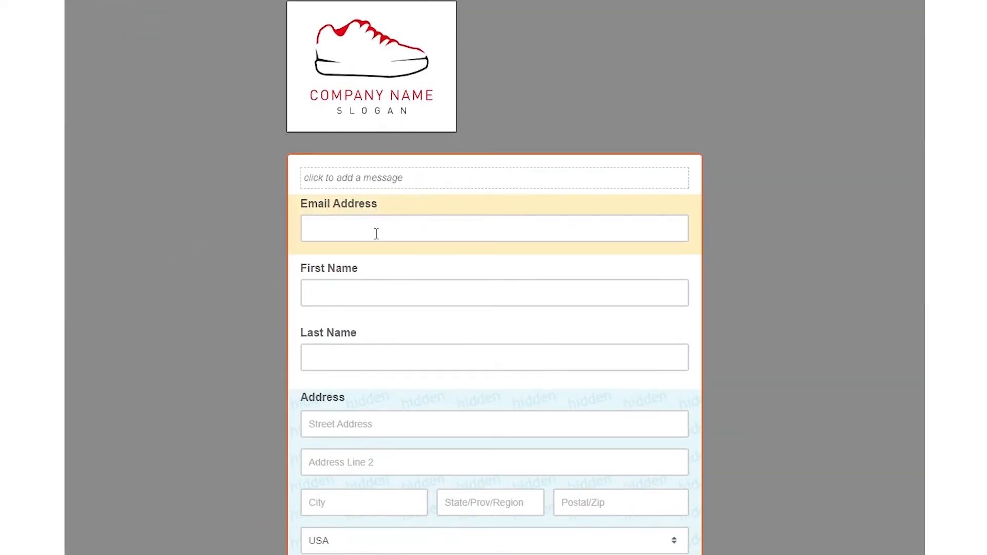
scroll(416, 316, "up", 12)
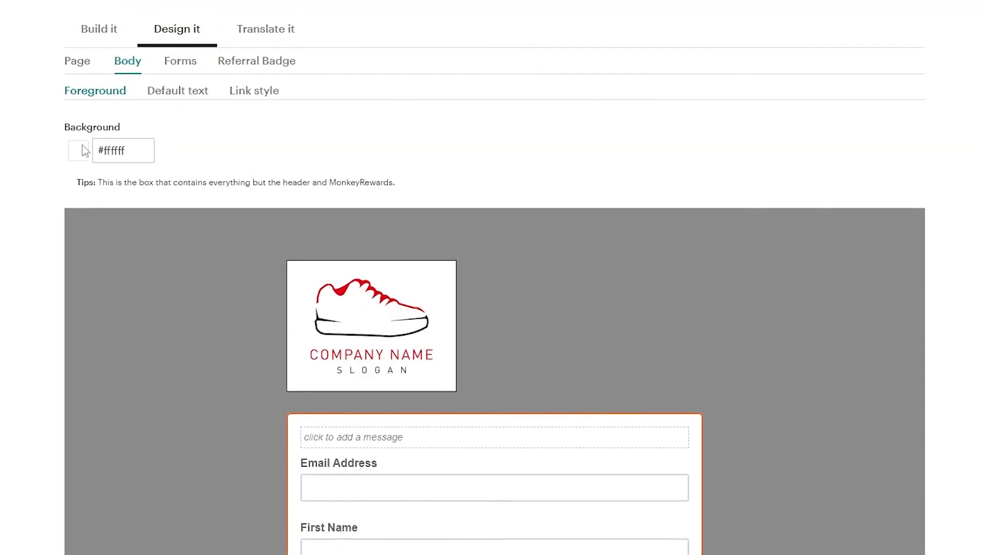
left_click(135, 156)
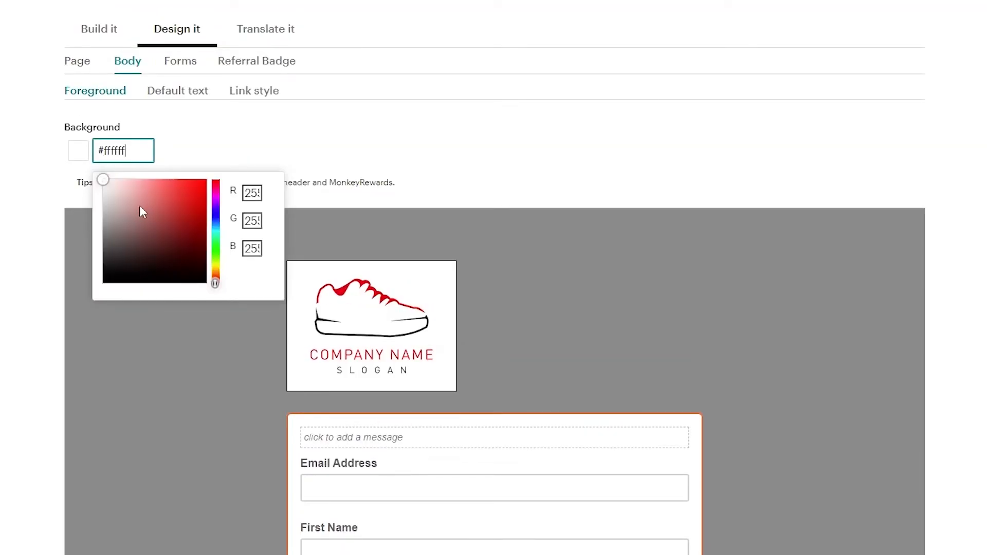
left_click(116, 225)
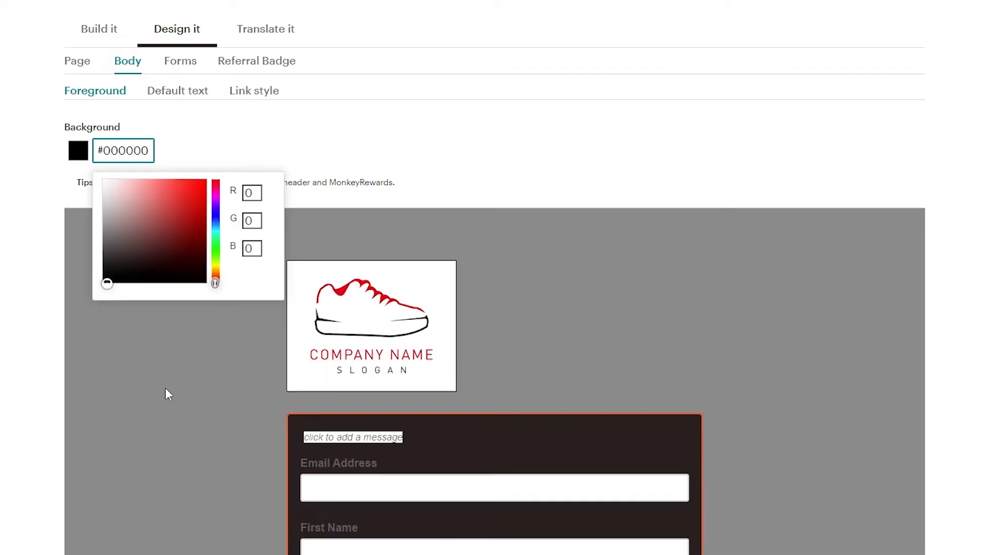
scroll(167, 389, "down", 7)
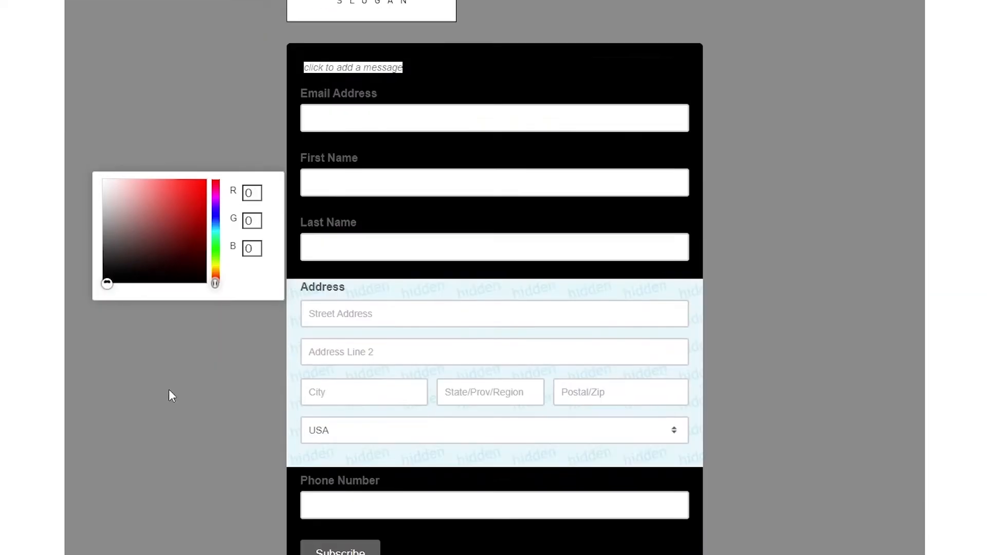
Try a muted red and a strong red as the form body's background and return it to white
left_click(147, 249)
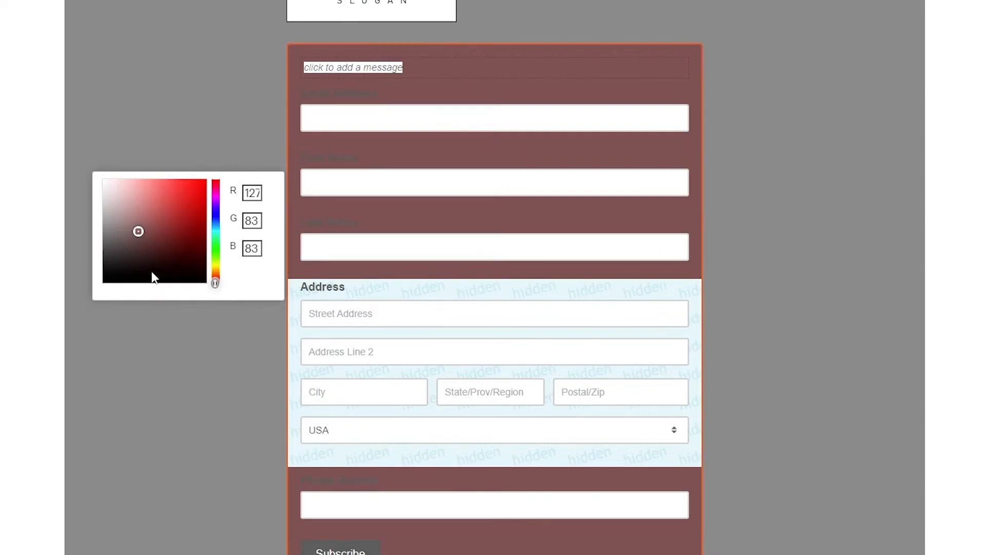
left_click(194, 190)
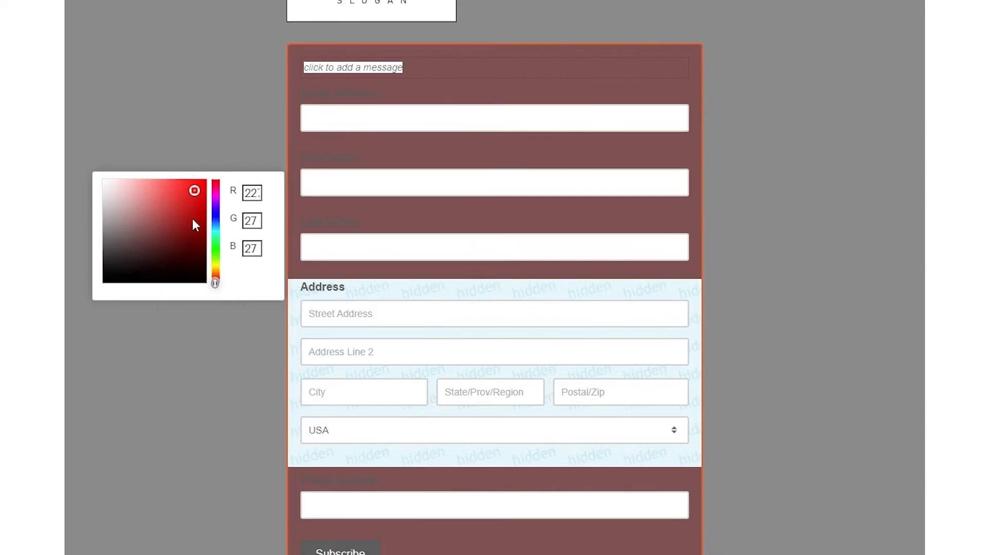
left_click(196, 213)
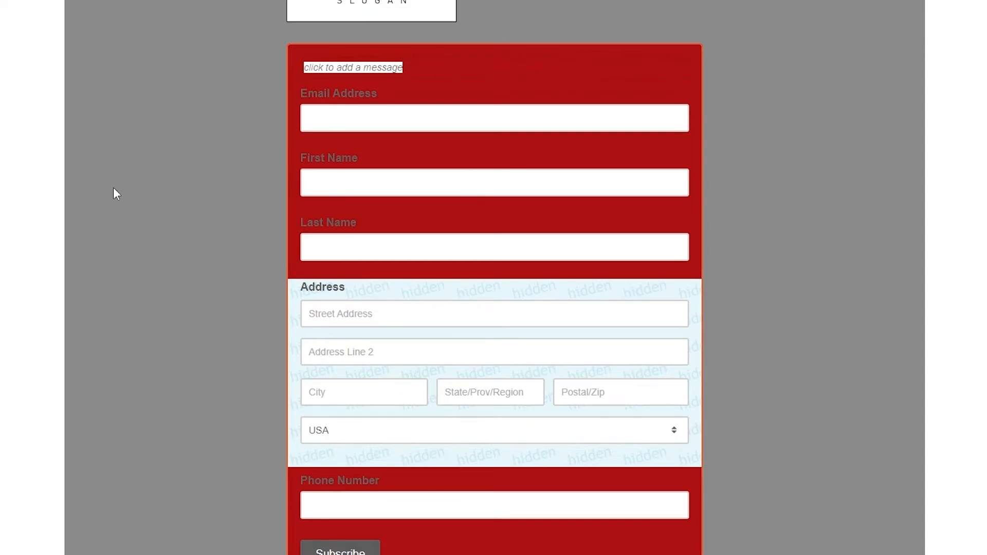
scroll(182, 61, "up", 9)
left_click(129, 244)
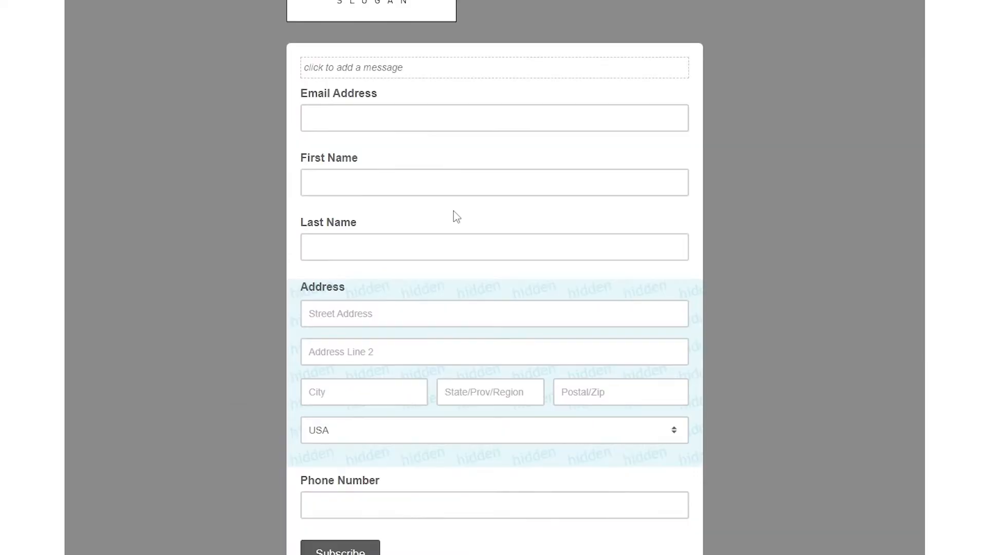
Open the form's button style settings and look over the form with its current button colours
scroll(454, 212, "up", 9)
left_click(180, 153)
scroll(216, 275, "down", 12)
scroll(216, 276, "up", 10)
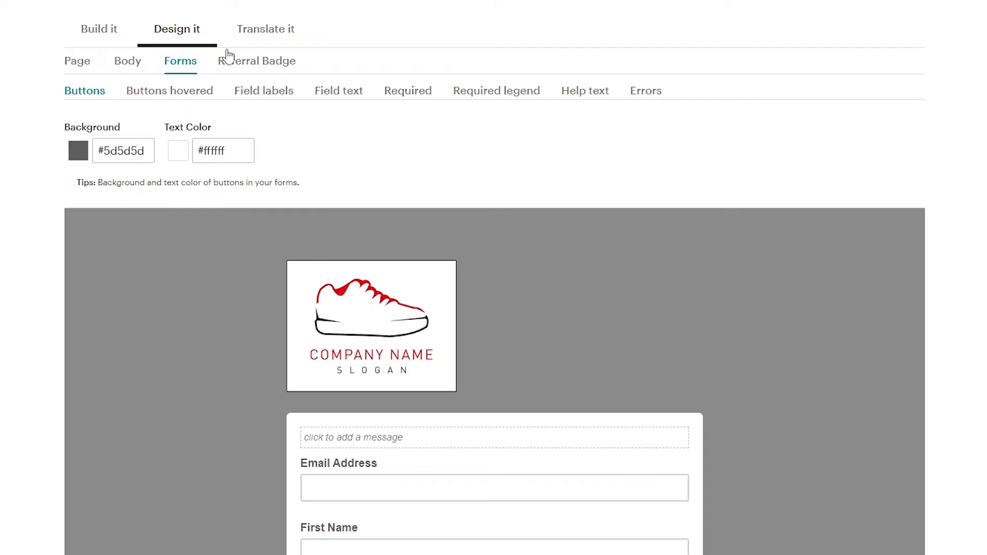
Open the form's translation settings and examine the phrases, default language and text direction options
left_click(263, 40)
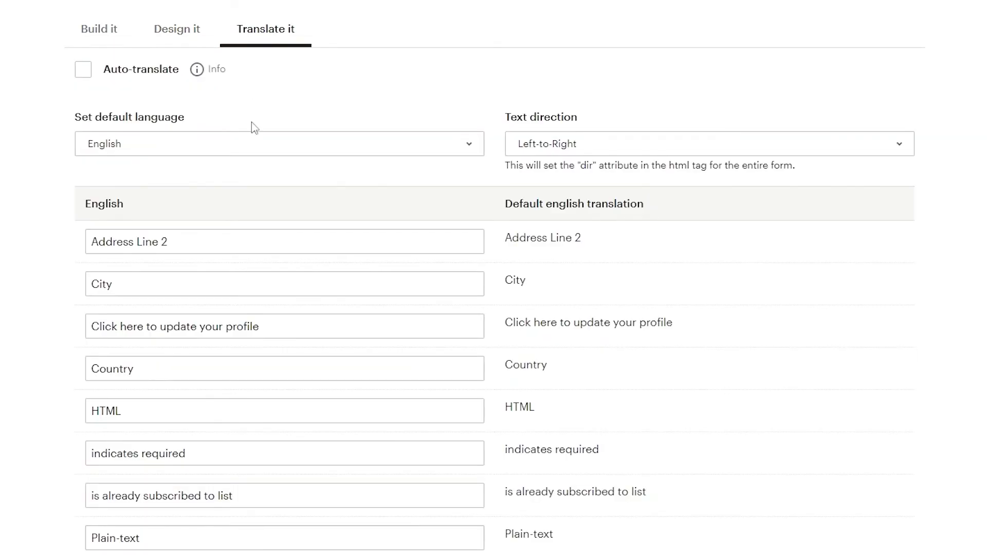
scroll(252, 122, "down", 3)
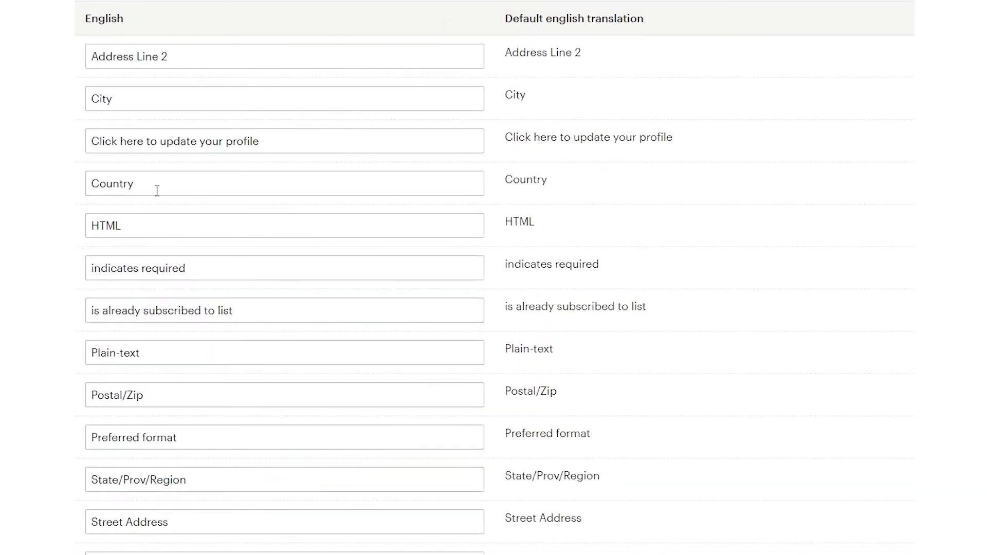
scroll(157, 183, "up", 3)
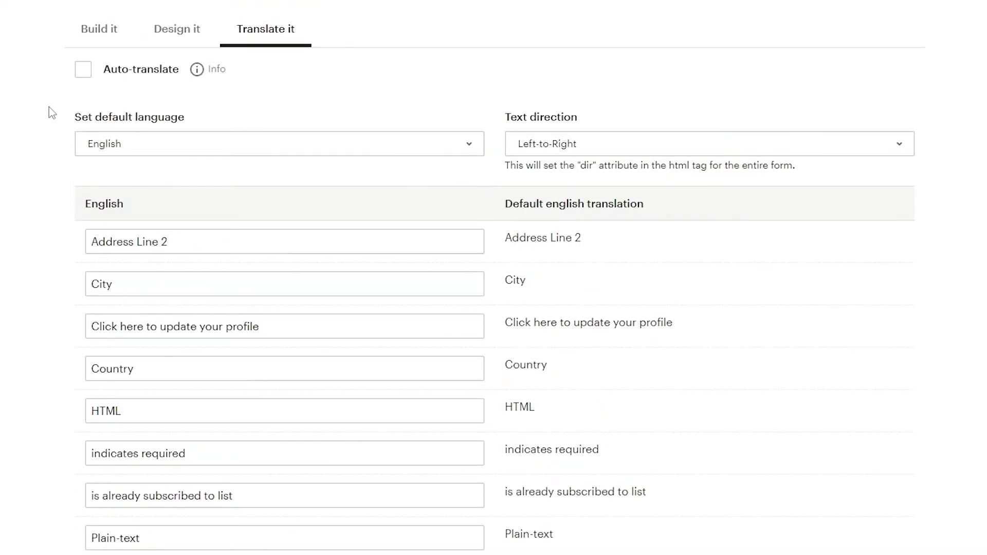
left_click(118, 145)
left_click(118, 144)
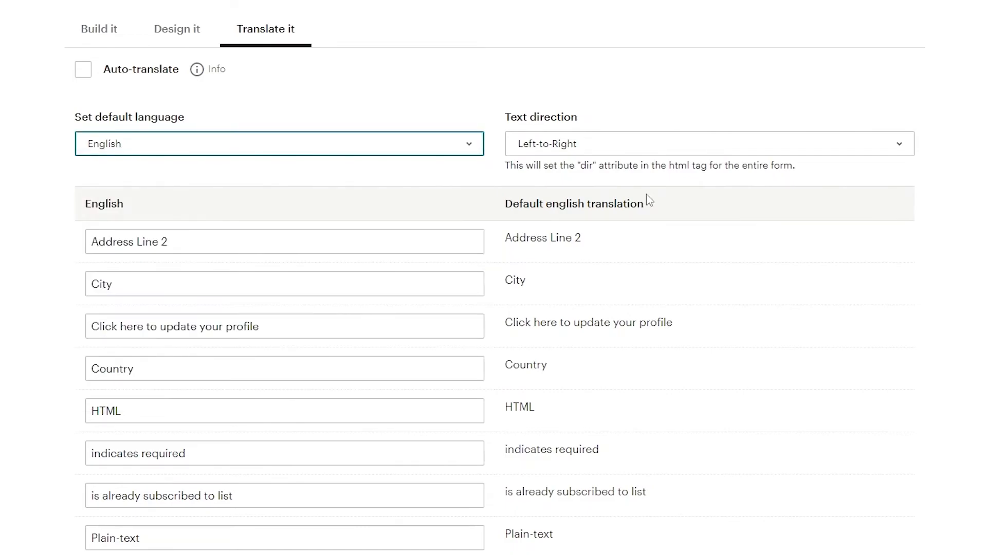
left_click(592, 143)
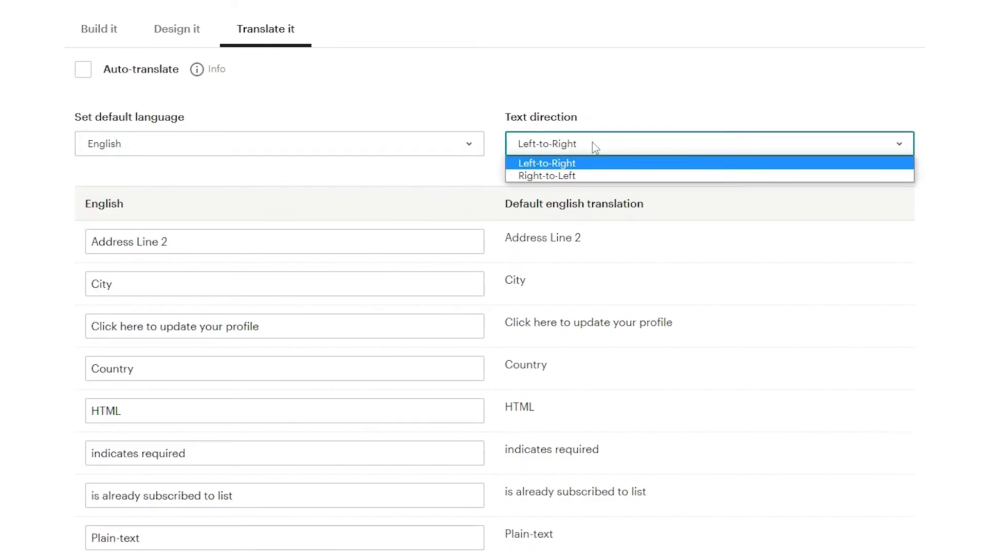
left_click(592, 143)
Review the remaining translation phrases and the form preview, and save the translation settings
scroll(181, 37, "down", 15)
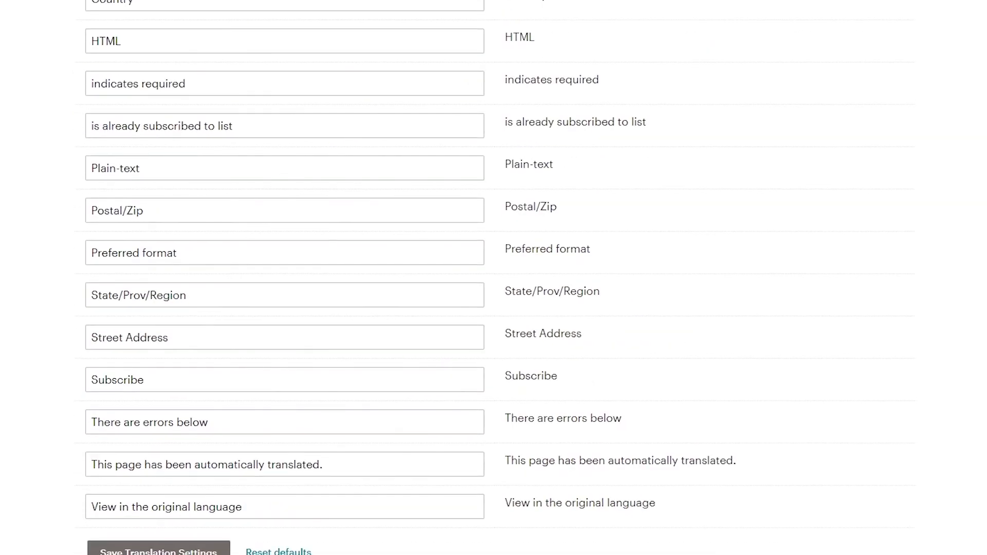
scroll(139, 301, "down", 5)
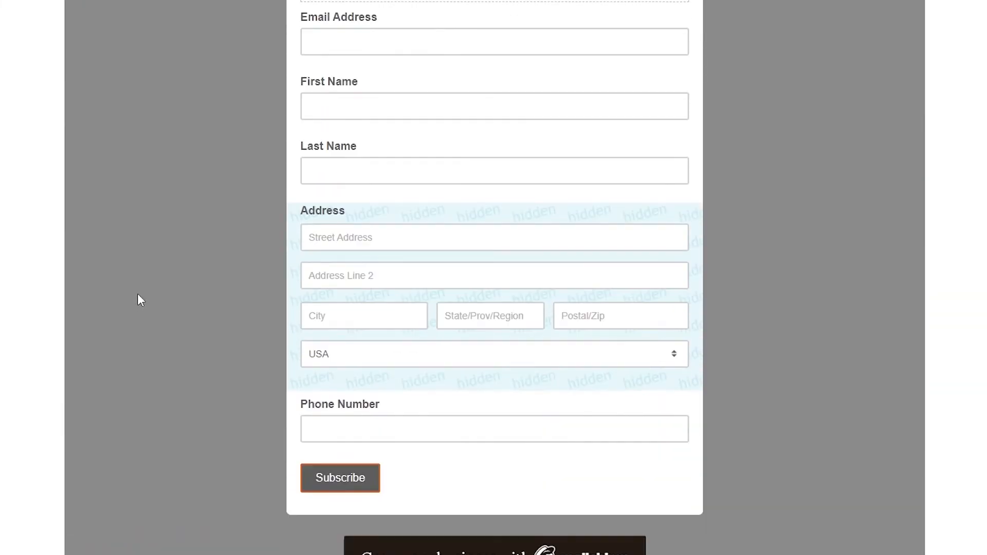
scroll(138, 301, "up", 12)
scroll(143, 300, "up", 15)
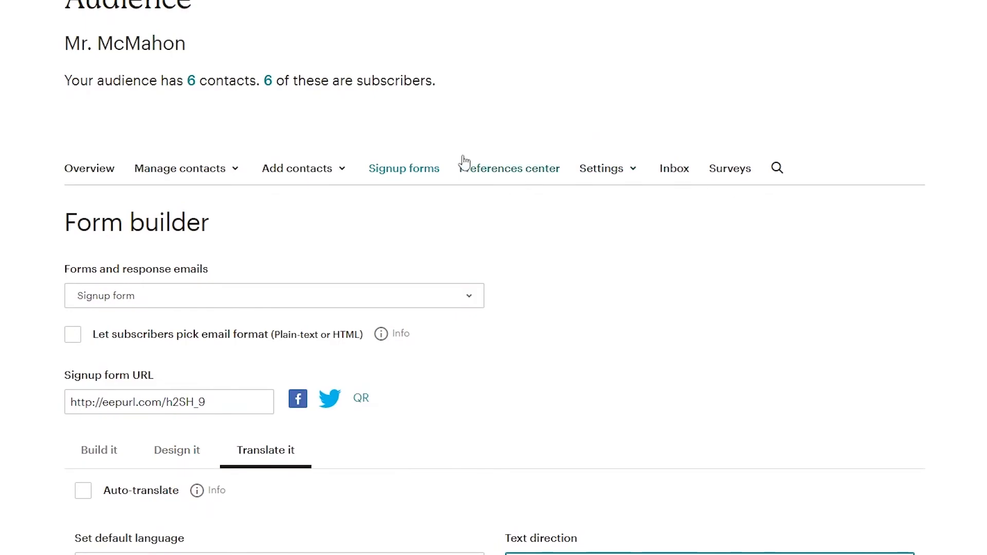
scroll(292, 84, "down", 15)
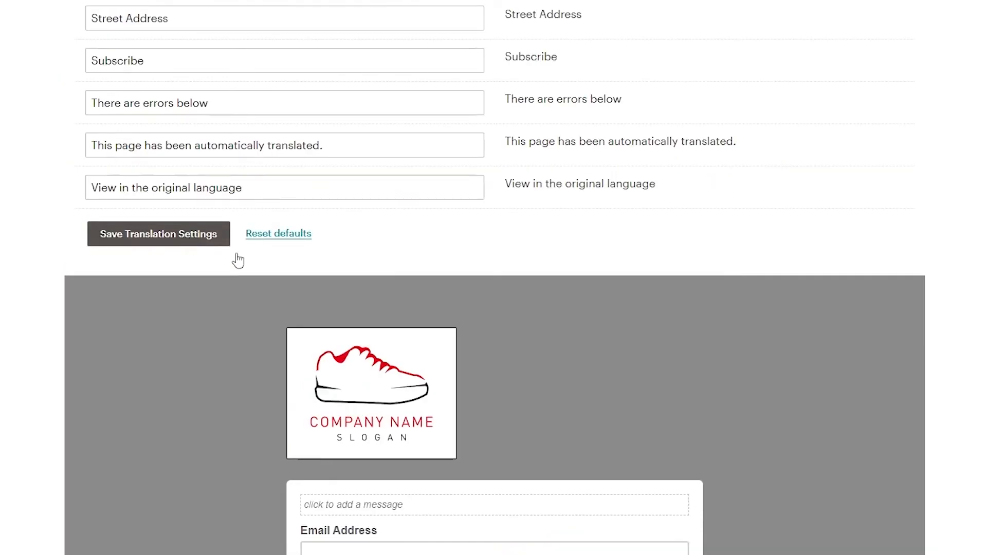
left_click(188, 241)
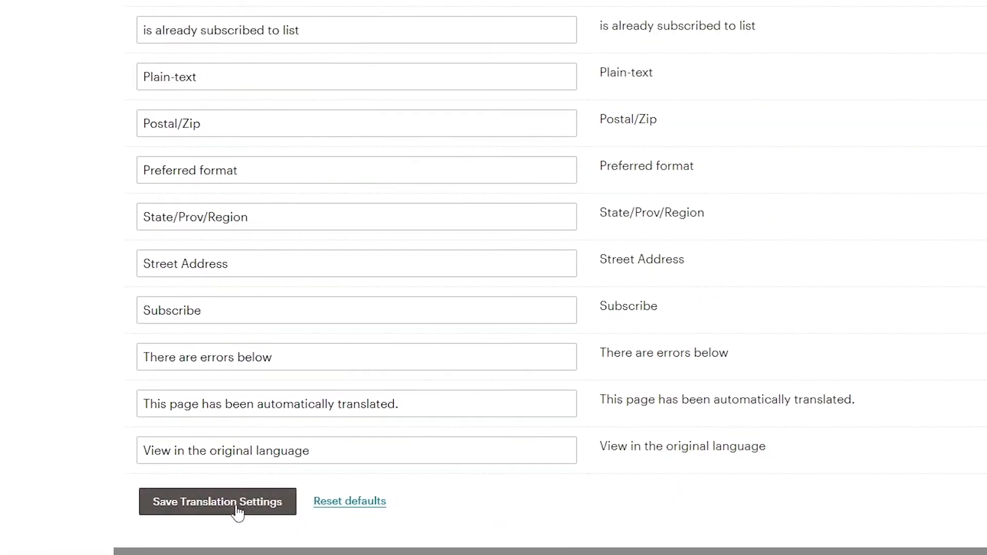
scroll(238, 511, "up", 3)
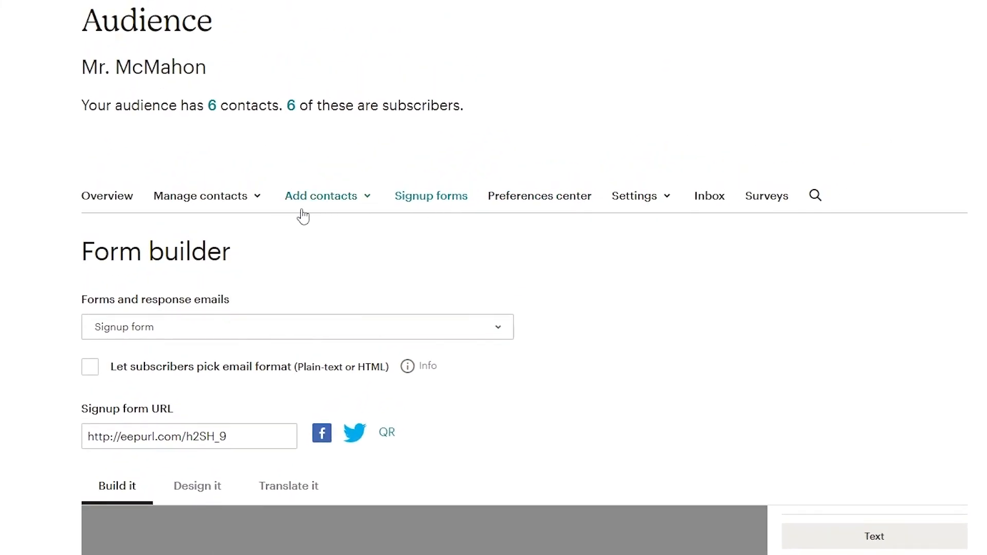
left_click(301, 210)
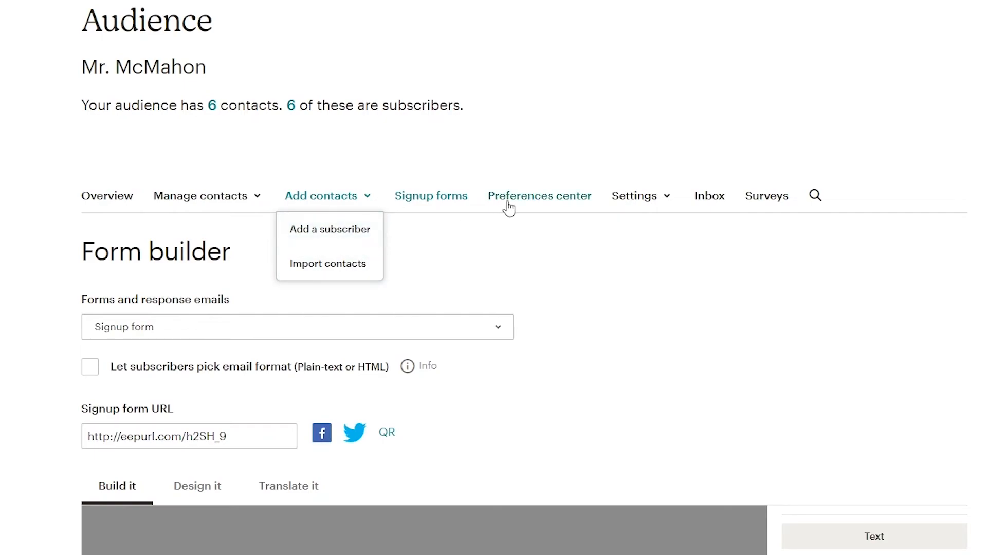
left_click(224, 201)
left_click(126, 207)
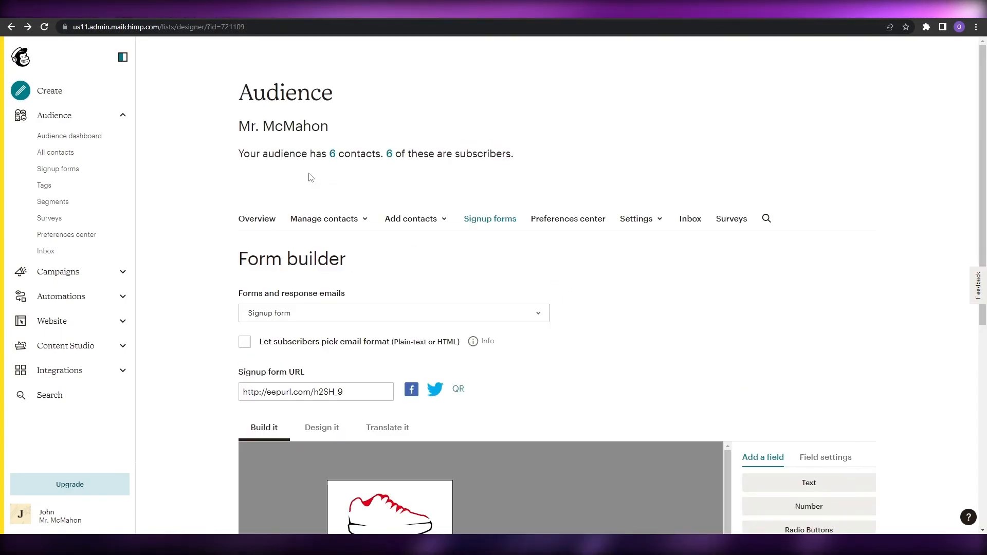
scroll(311, 177, "down", 3)
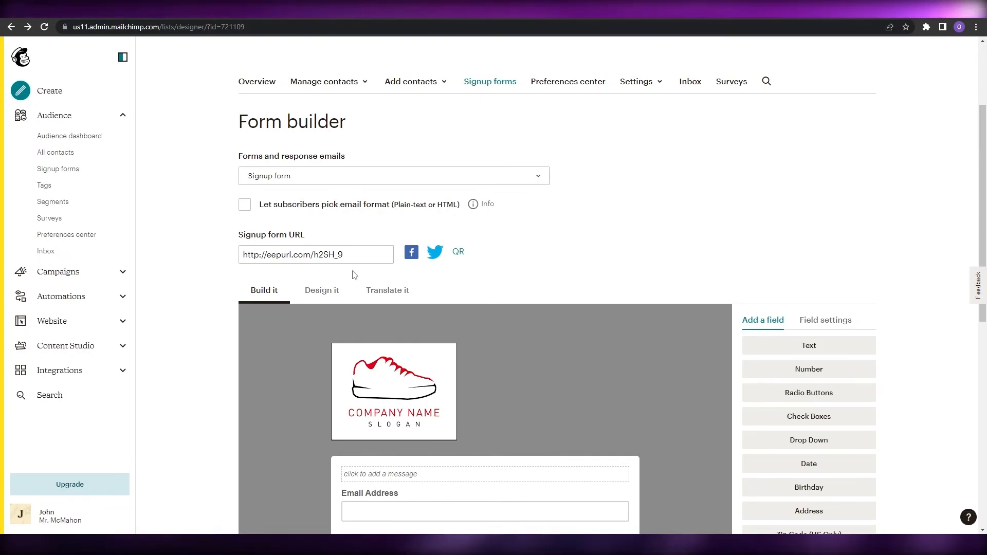
scroll(304, 288, "down", 7)
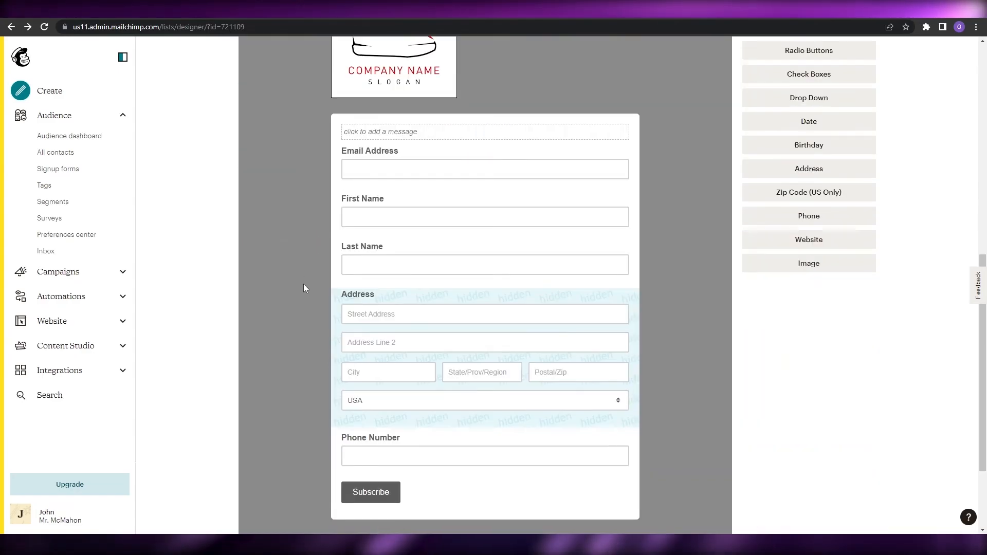
scroll(303, 285, "down", 3)
scroll(303, 286, "up", 11)
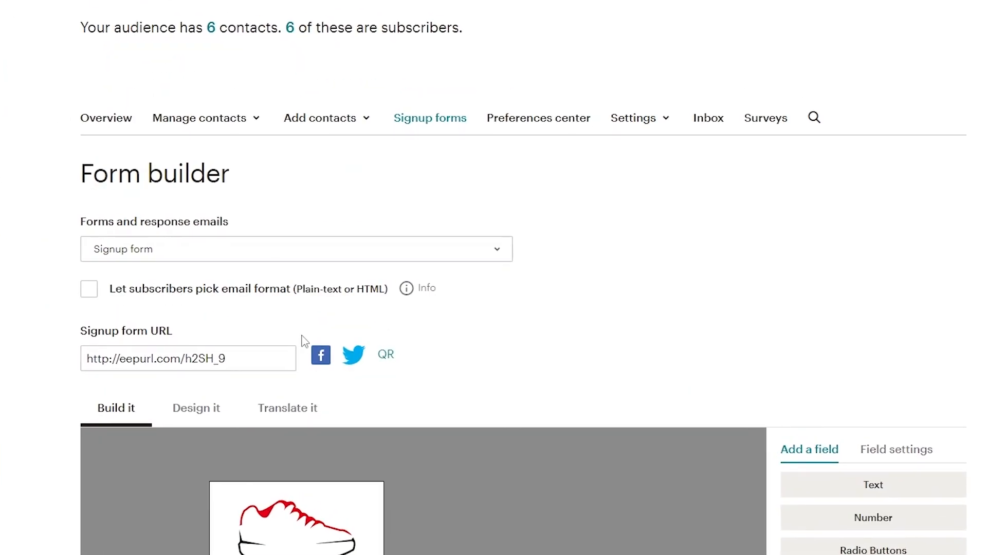
left_click(233, 361)
key("ctrl+c")
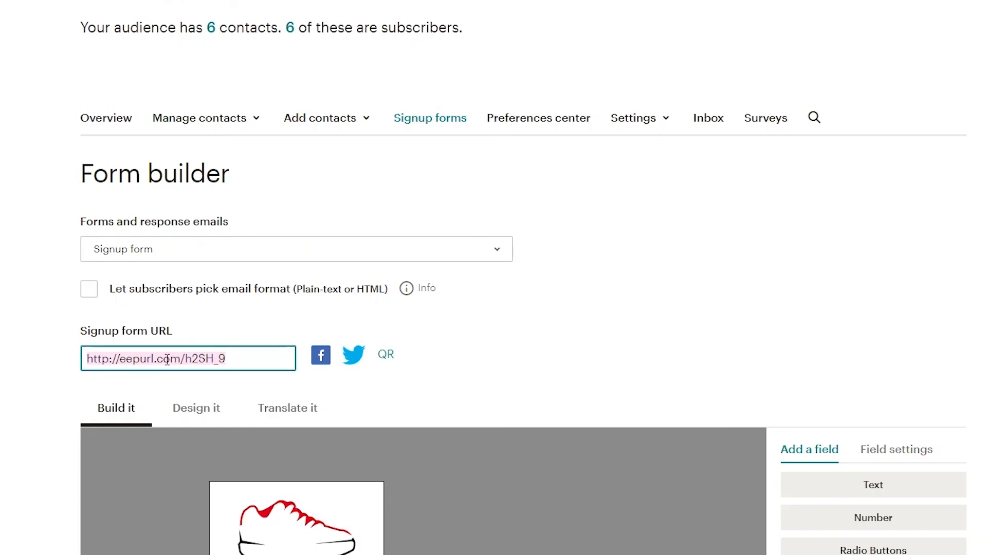
key("ctrl+t")
key("ctrl+v")
key("Return")
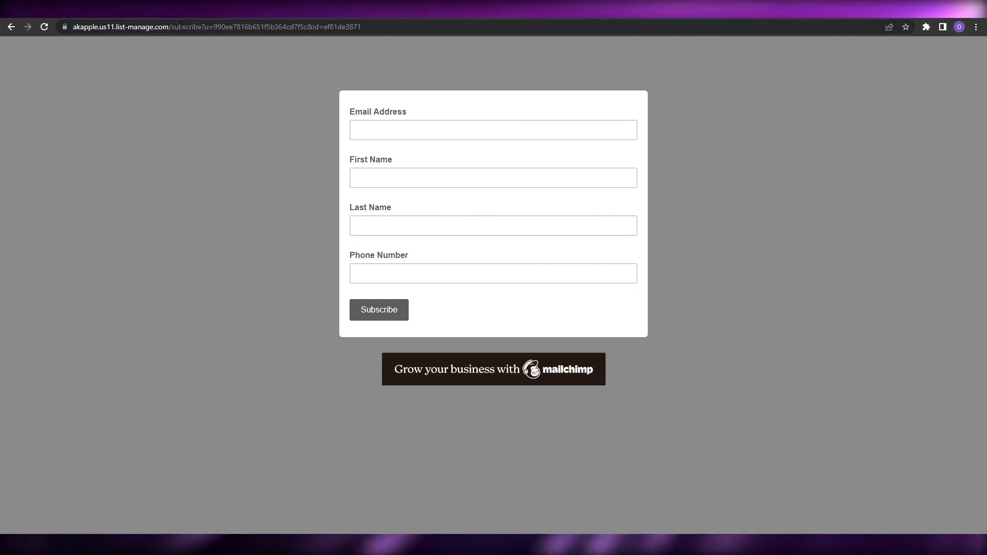
key("ctrl+w")
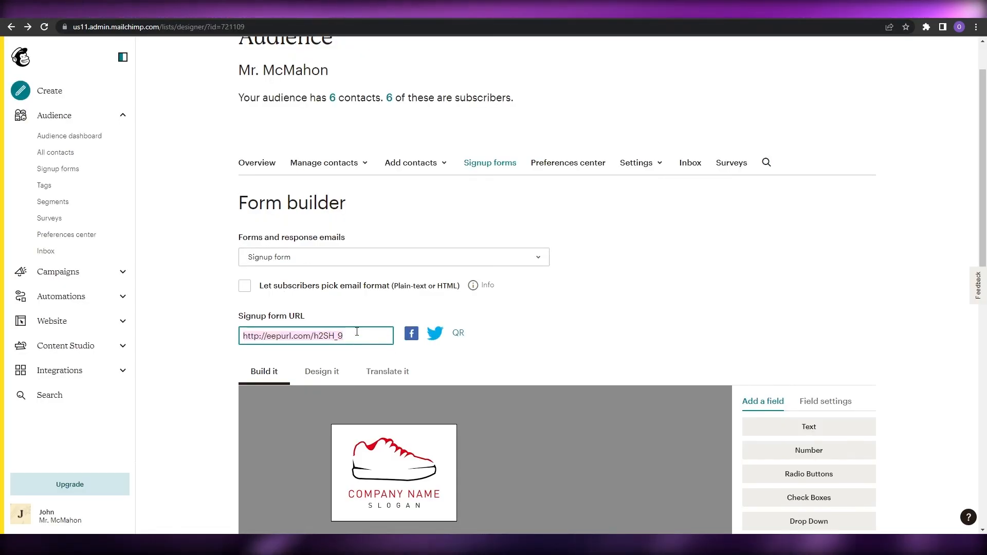
scroll(259, 289, "down", 3)
scroll(258, 288, "down", 6)
scroll(176, 364, "up", 3)
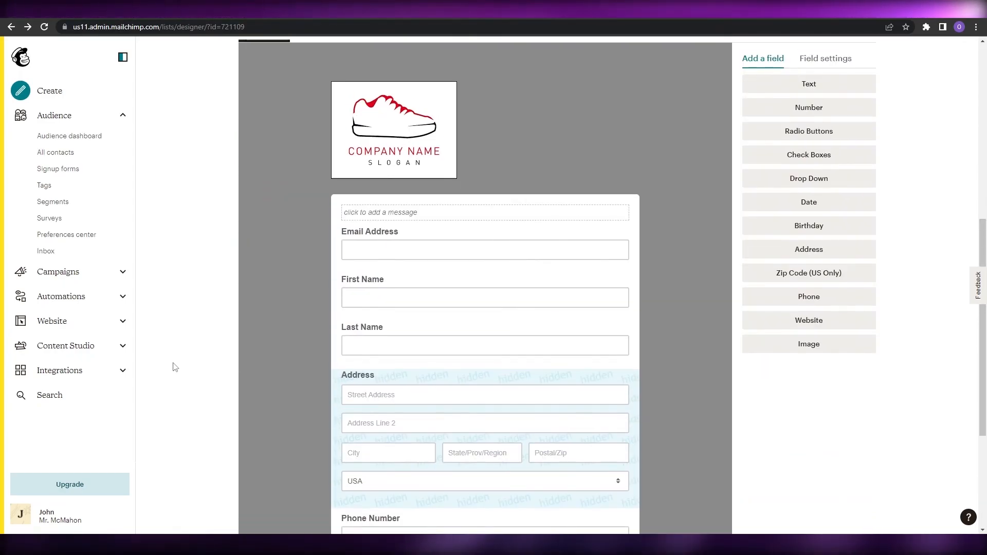
scroll(176, 367, "up", 5)
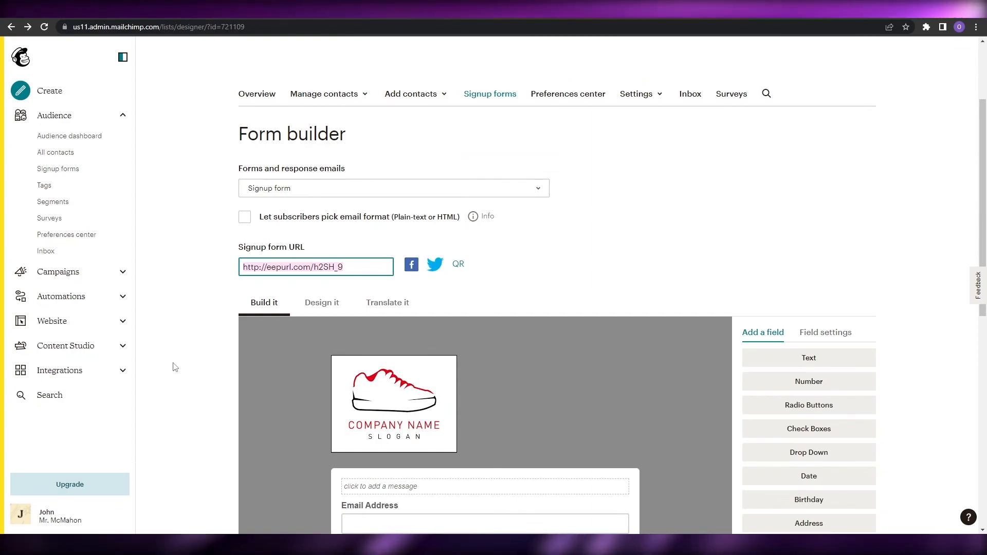